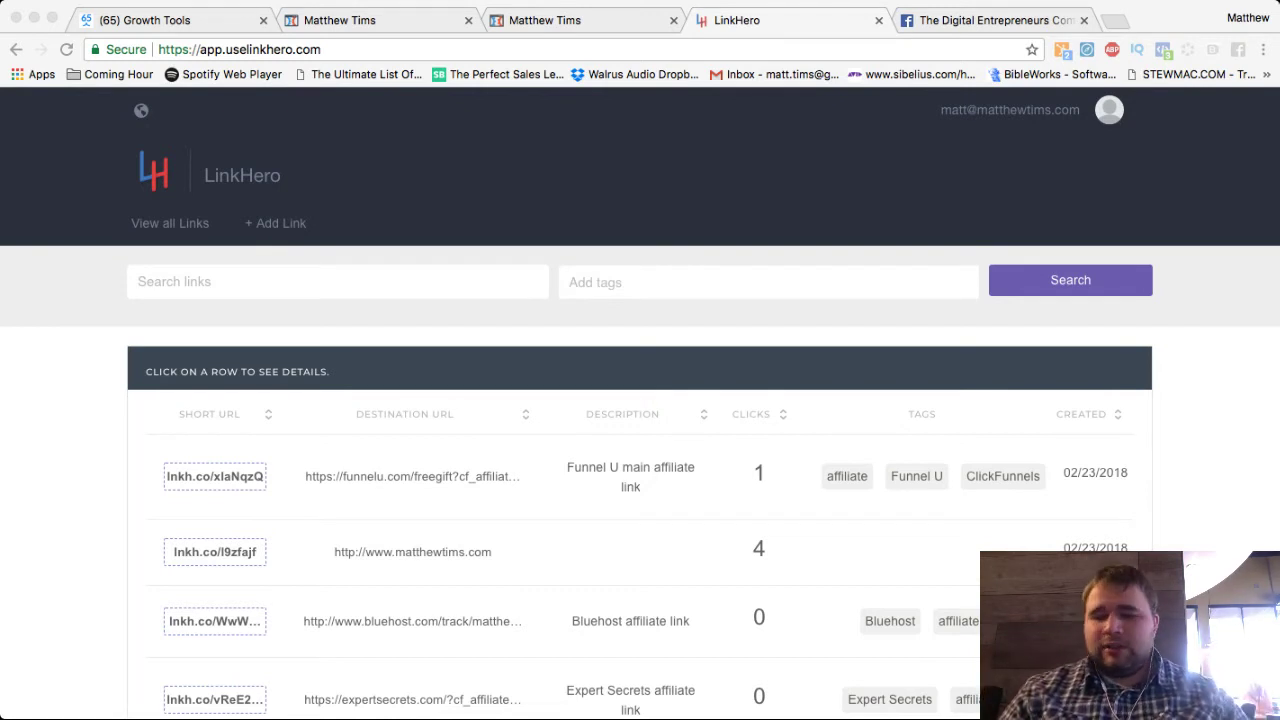
- Open the guide opt-in popup on the live homepage and switch its Send to Messenger checkbox on and off again
key(super+Tab)
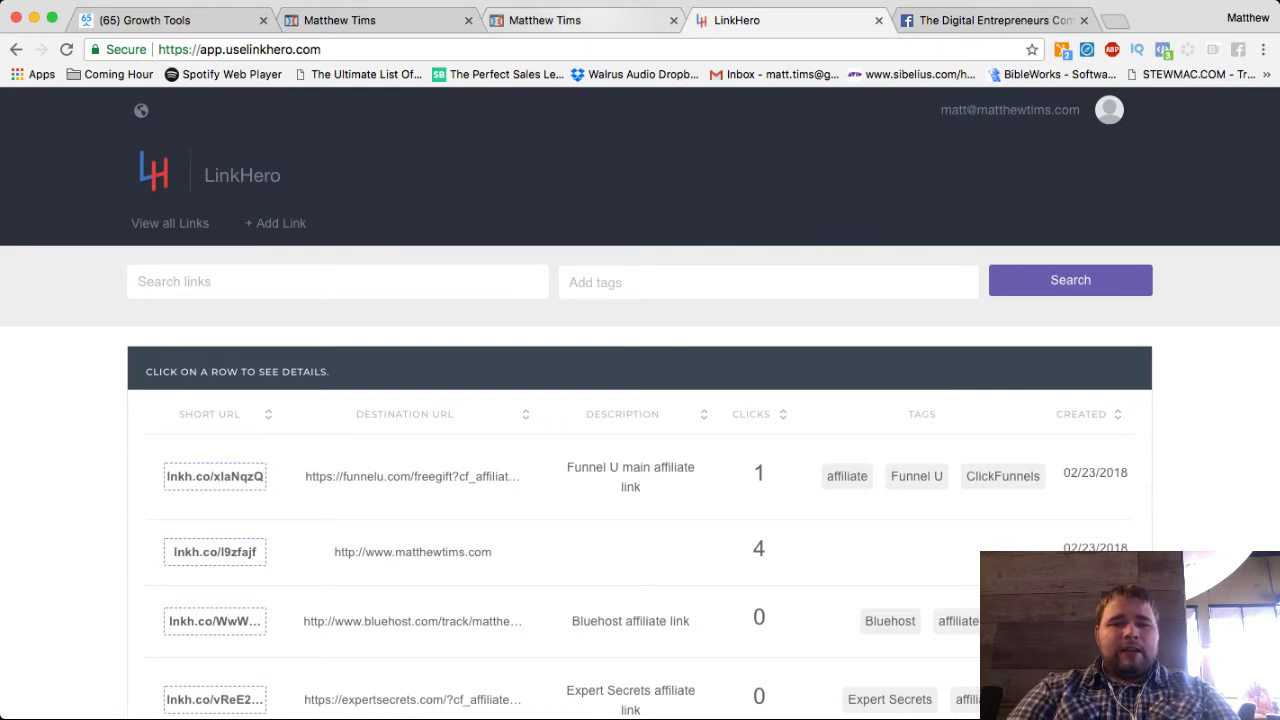
click(578, 20)
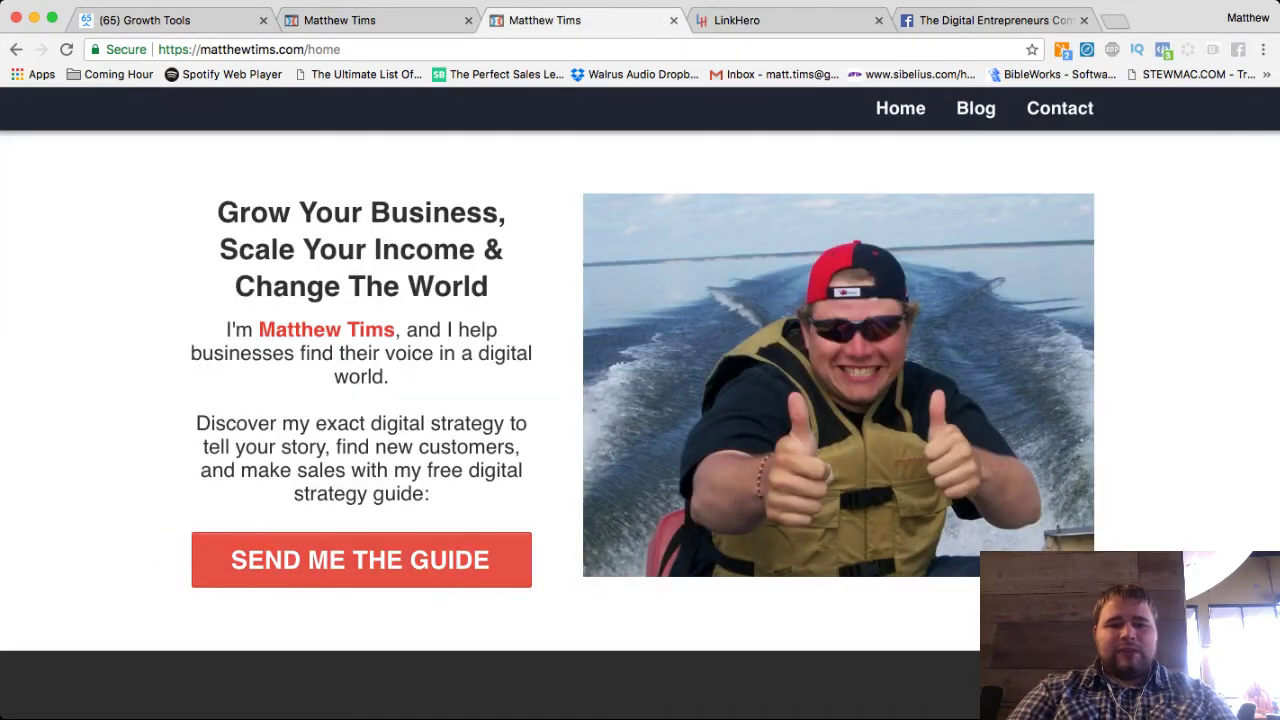
click(292, 560)
scroll(639, 400, down, 2)
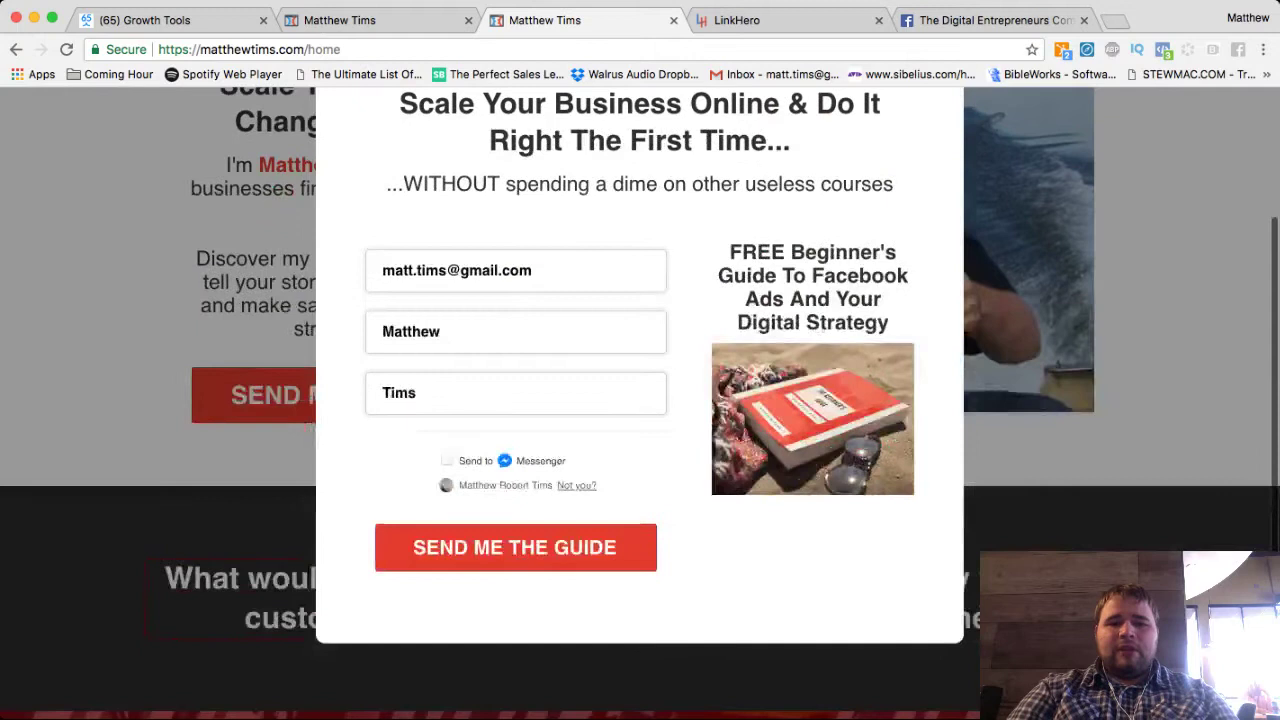
click(447, 460)
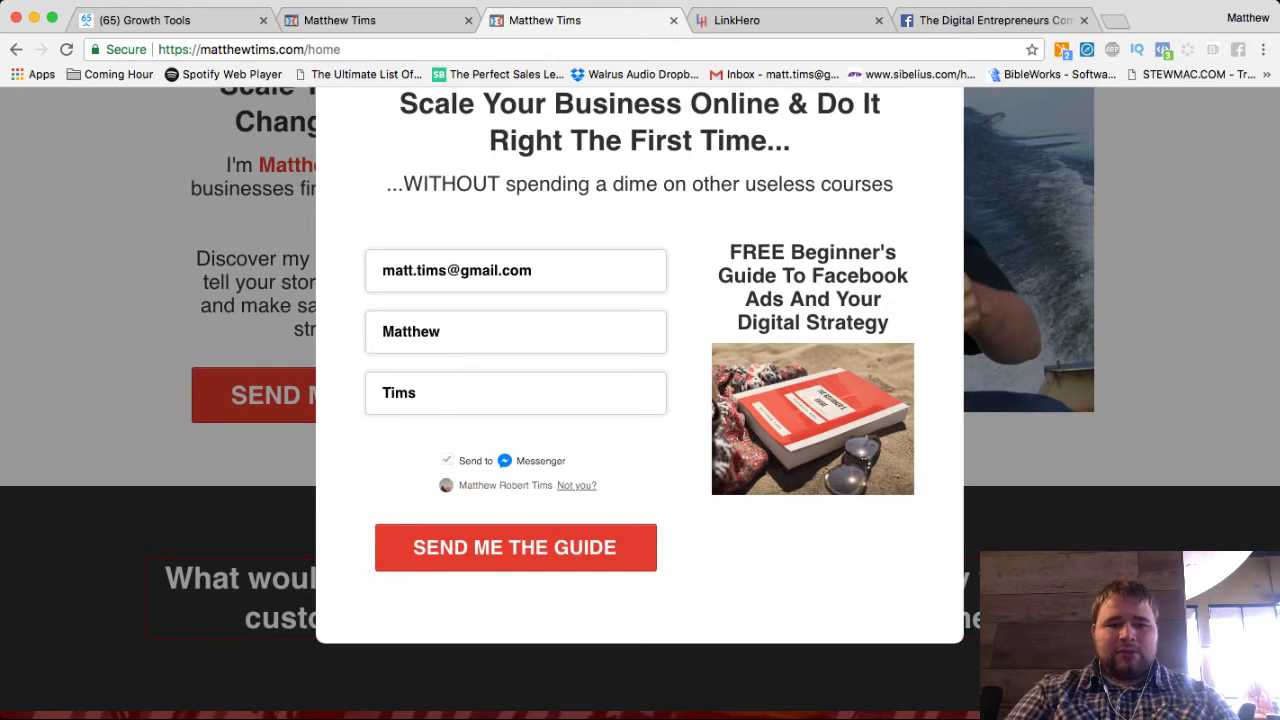
click(447, 460)
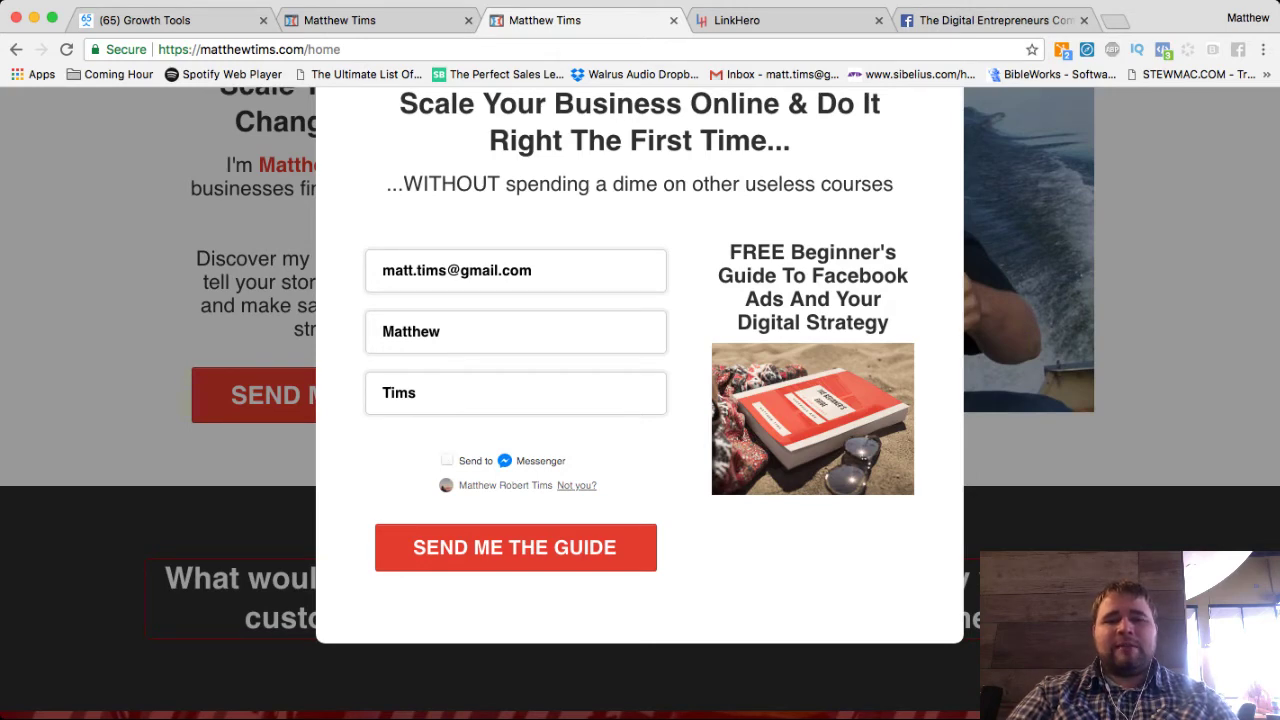
- Open Growth Tool #25 in ManyChat and review the checkbox embed code in its setup instructions
key(ctrl+shift+Tab)
key(ctrl+shift+Tab)
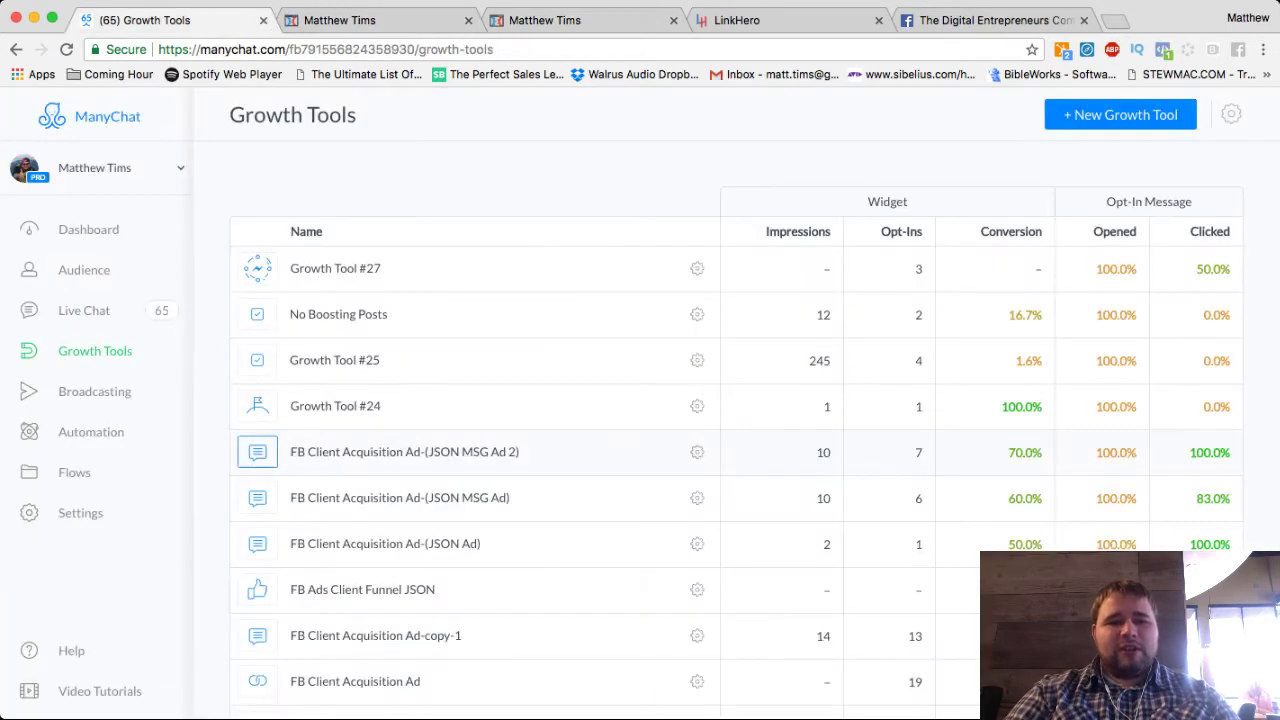
click(334, 360)
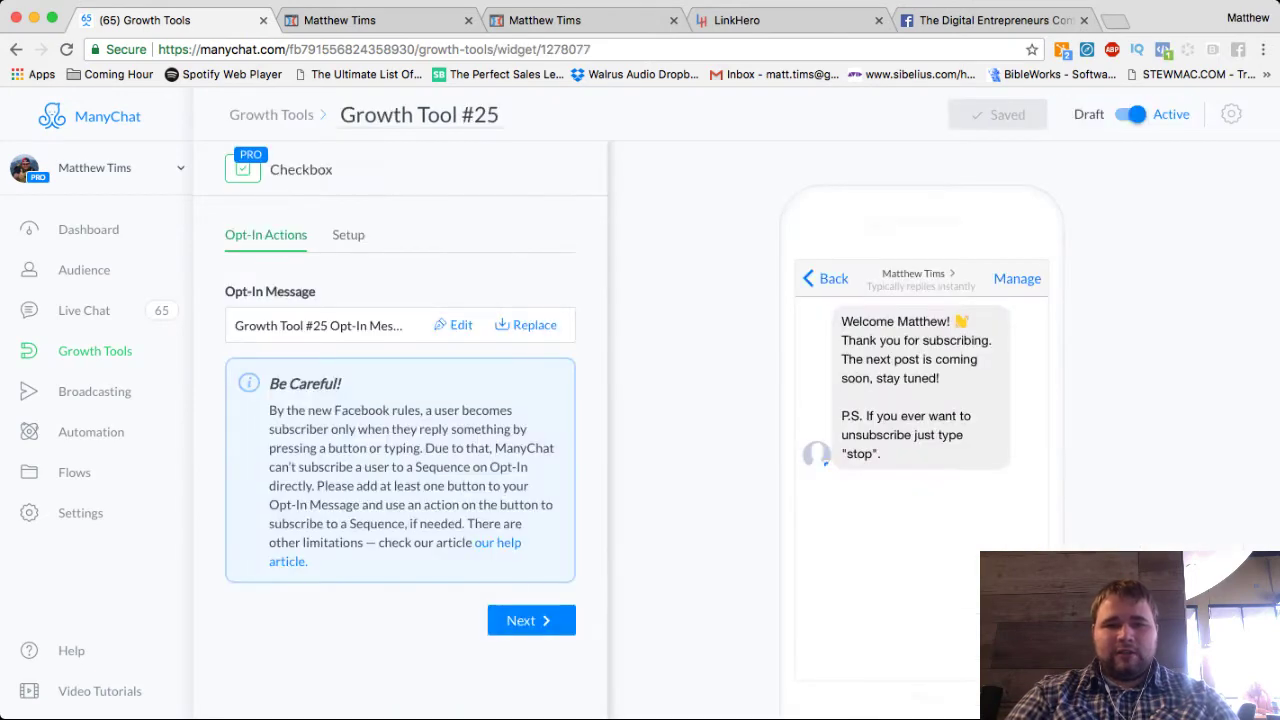
click(348, 234)
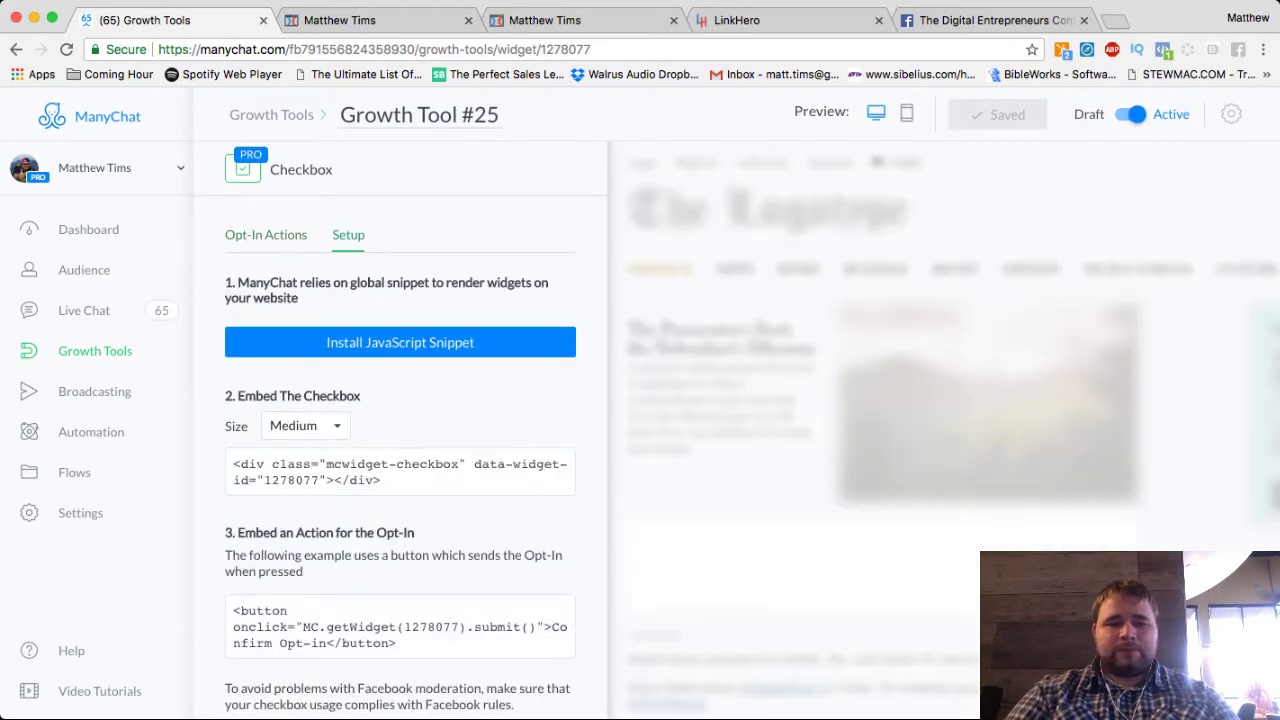
scroll(400, 430, down, 4)
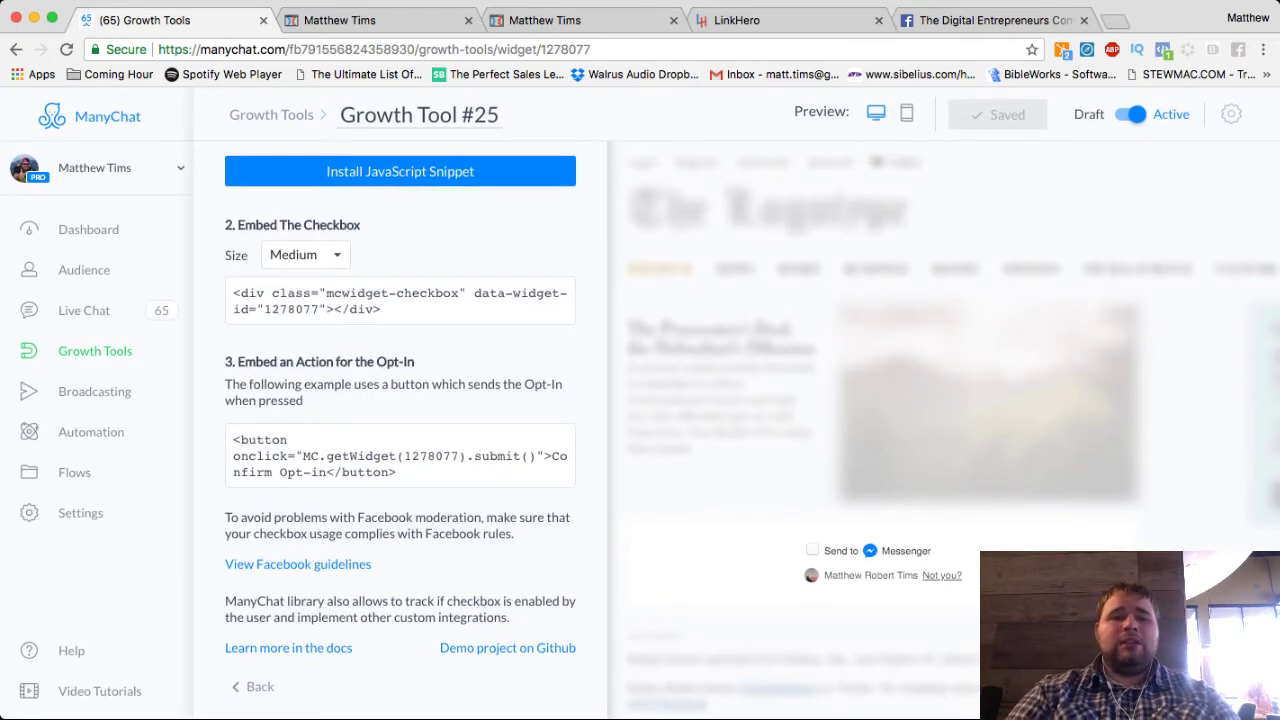
key(ctrl+Tab)
key(ctrl+Tab)
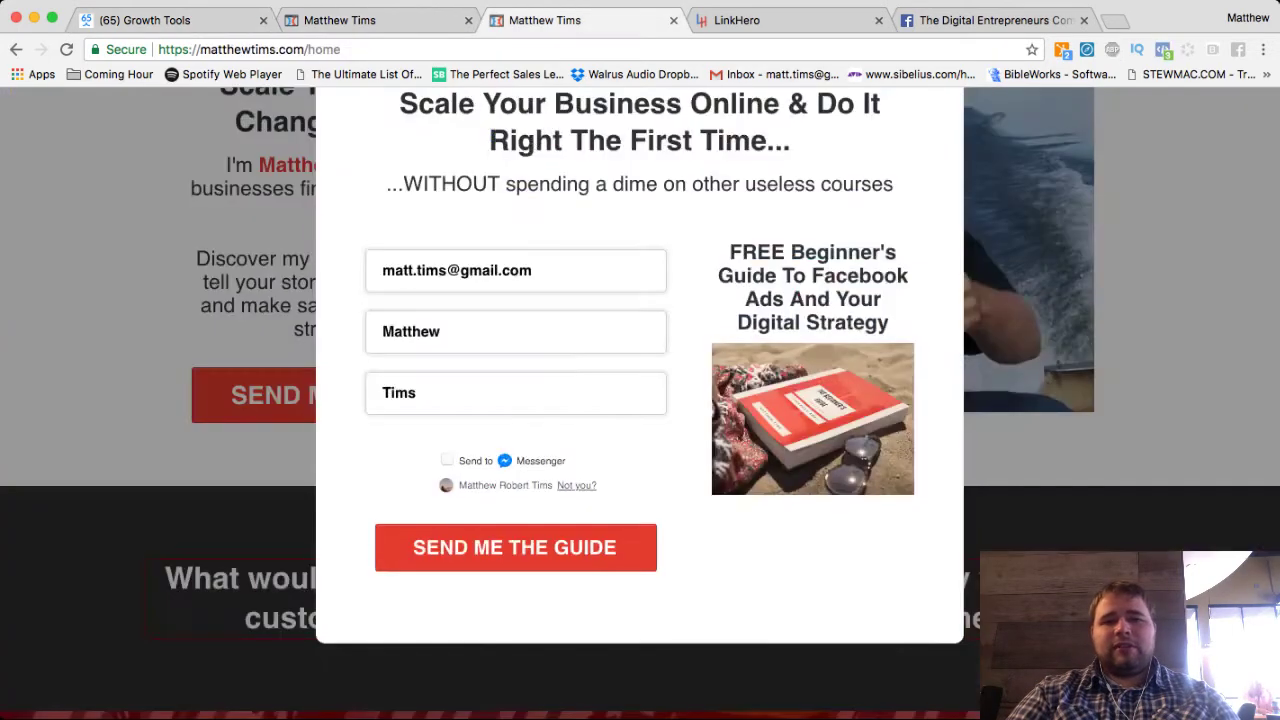
key(ctrl+shift+Tab)
key(ctrl+shift+Tab)
key(ctrl+shift+Tab)
key(ctrl+shift+Tab)
key(ctrl+shift+Tab)
key(ctrl+shift+Tab)
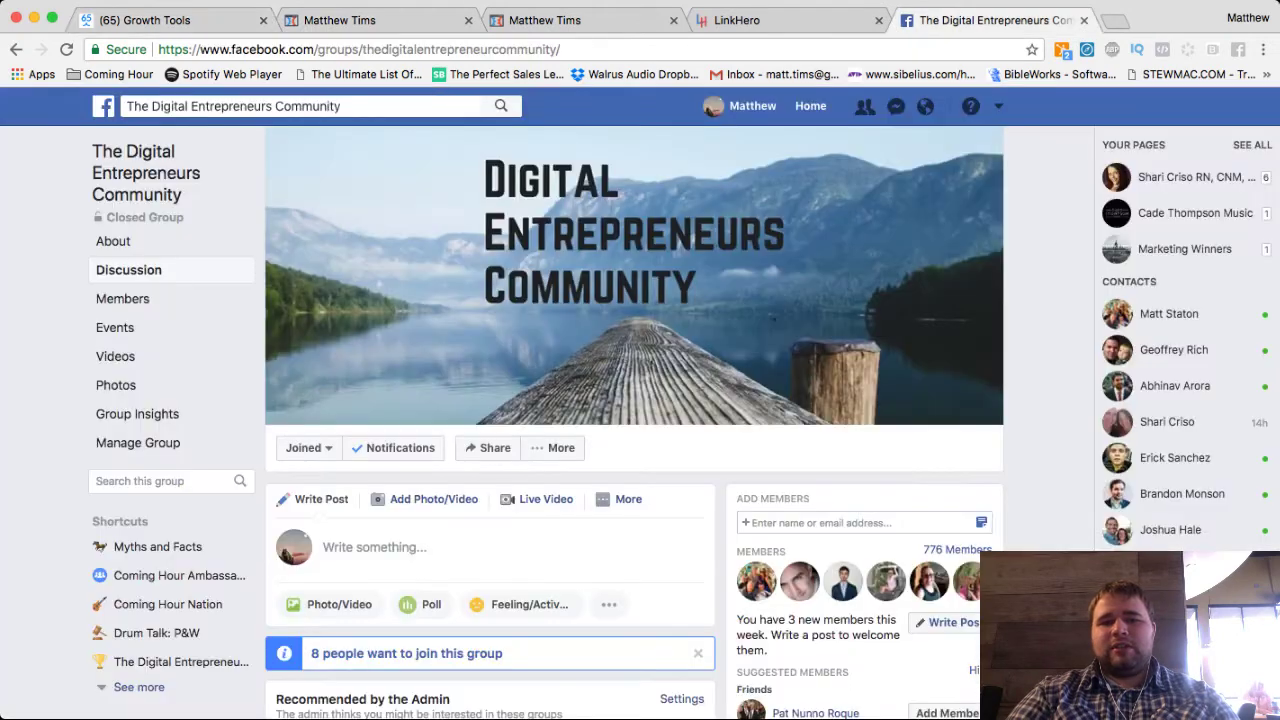
key(ctrl+shift+Tab)
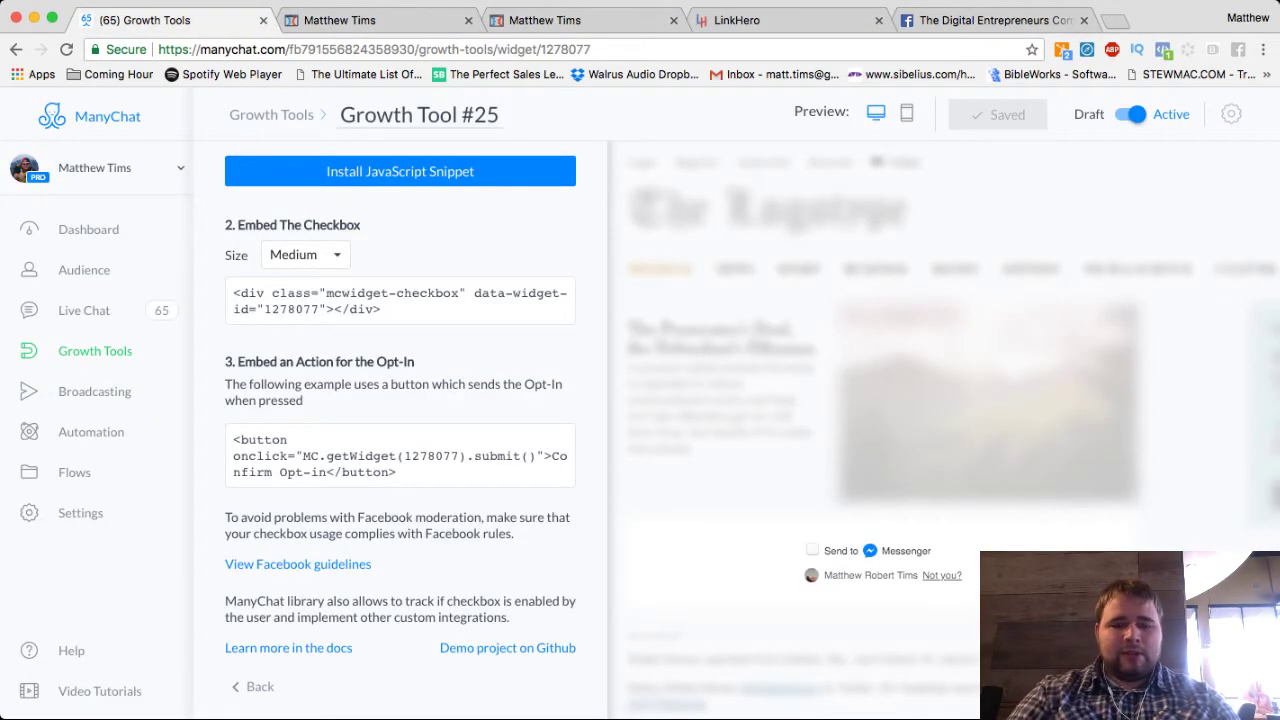
- Return to the live homepage and close the guide opt-in popup
key(ctrl+Tab)
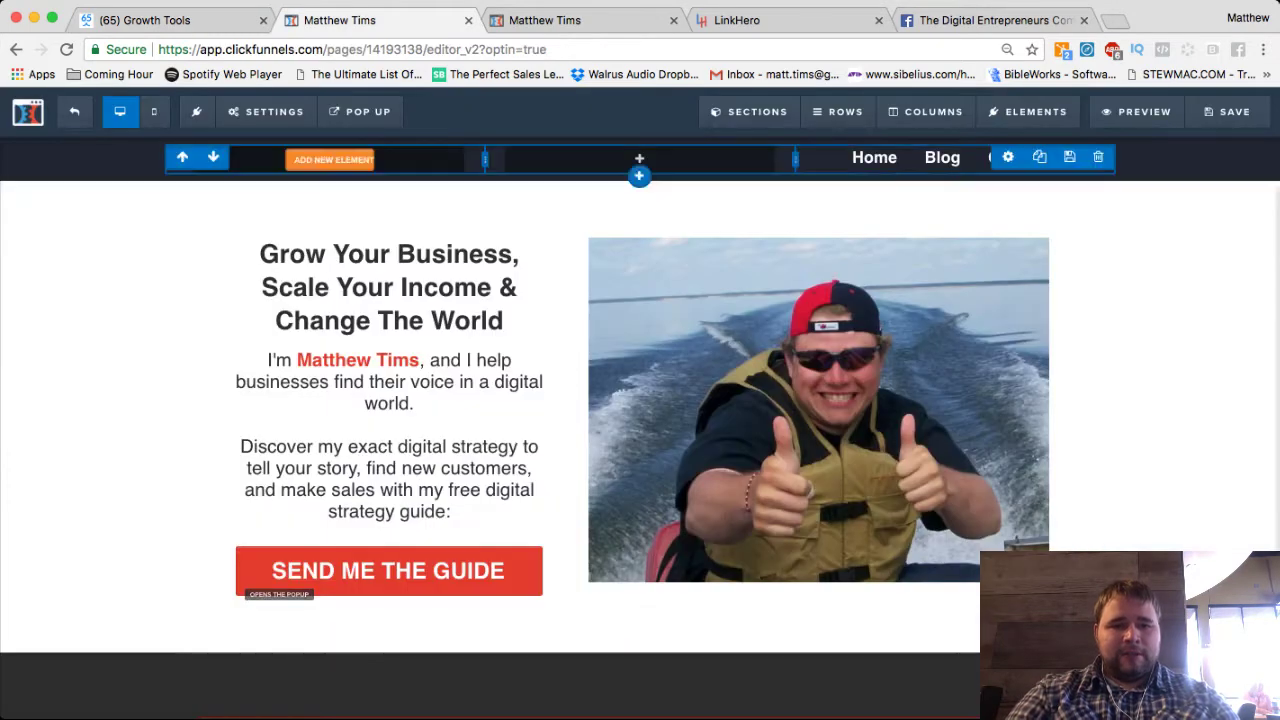
mouse_move(265, 111)
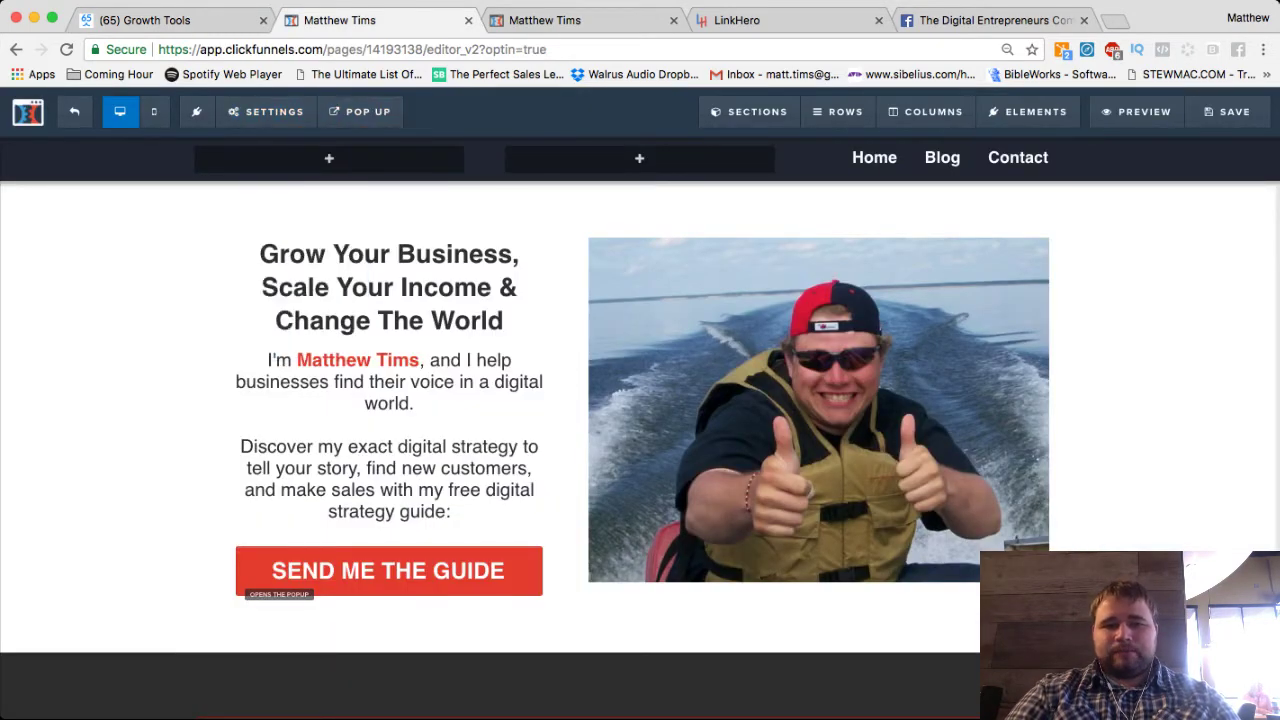
key(ctrl+Tab)
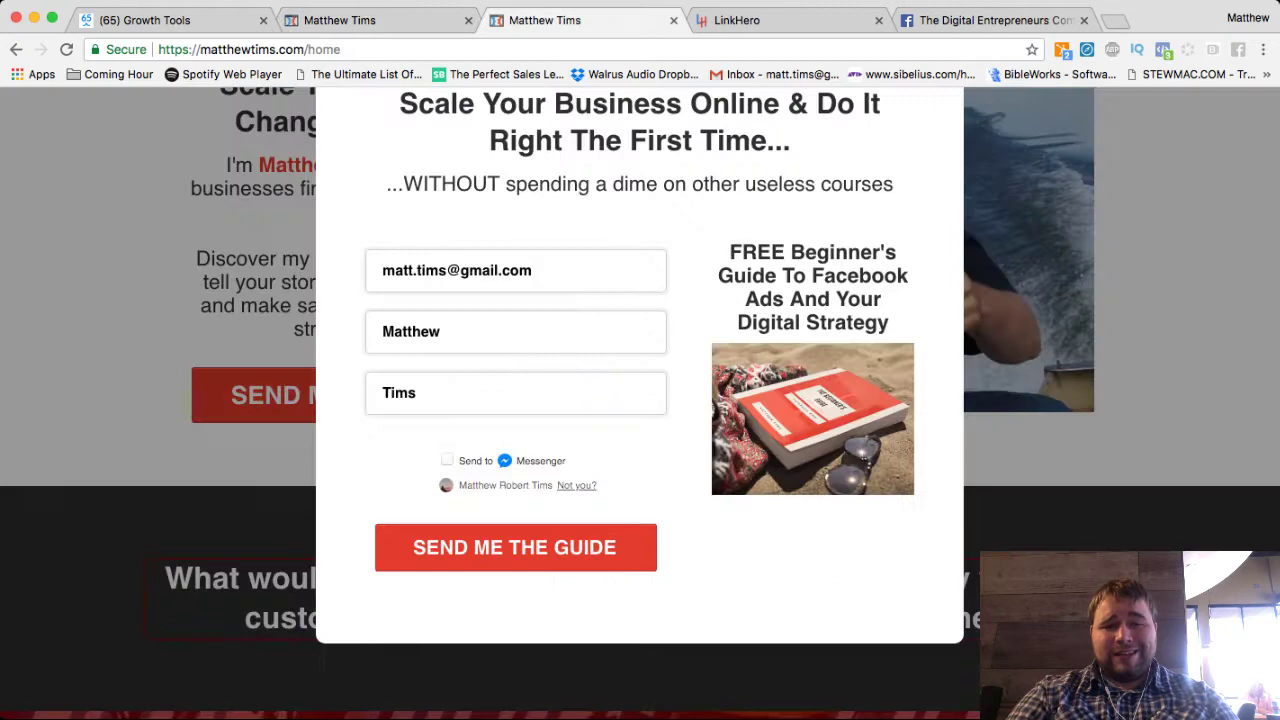
scroll(640, 403, up, 3)
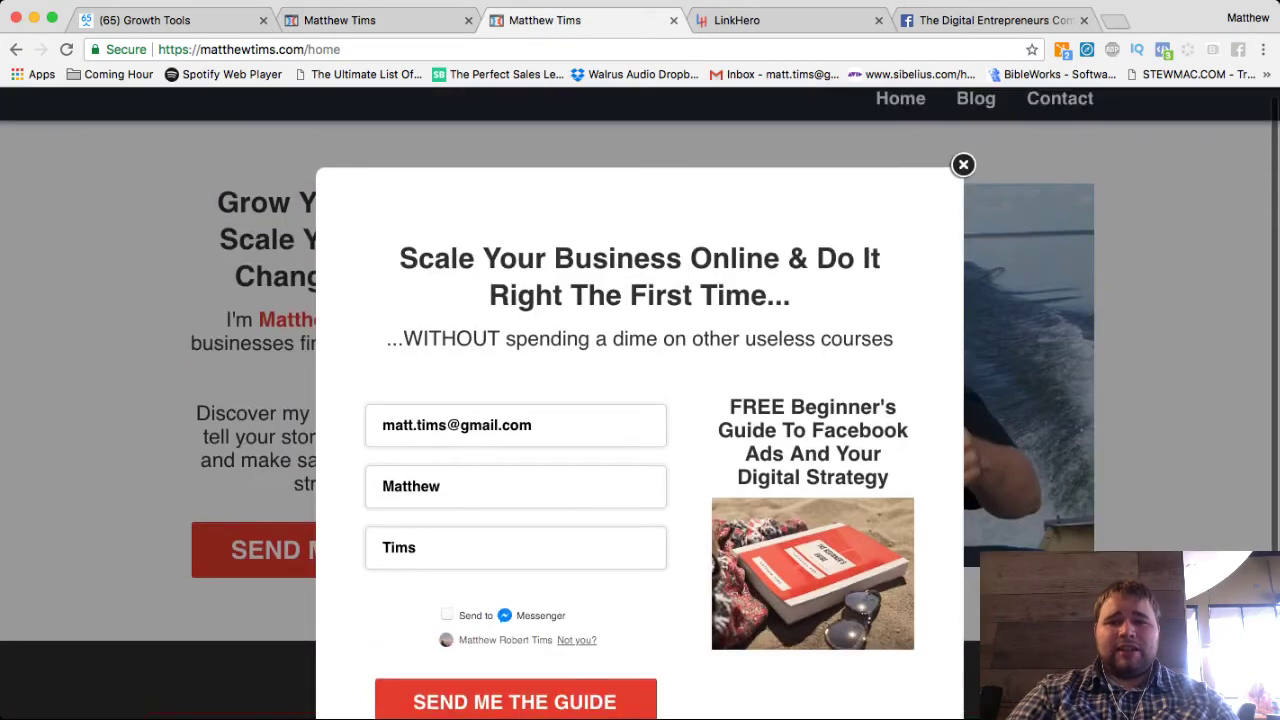
key(Escape)
scroll(640, 400, down, 2)
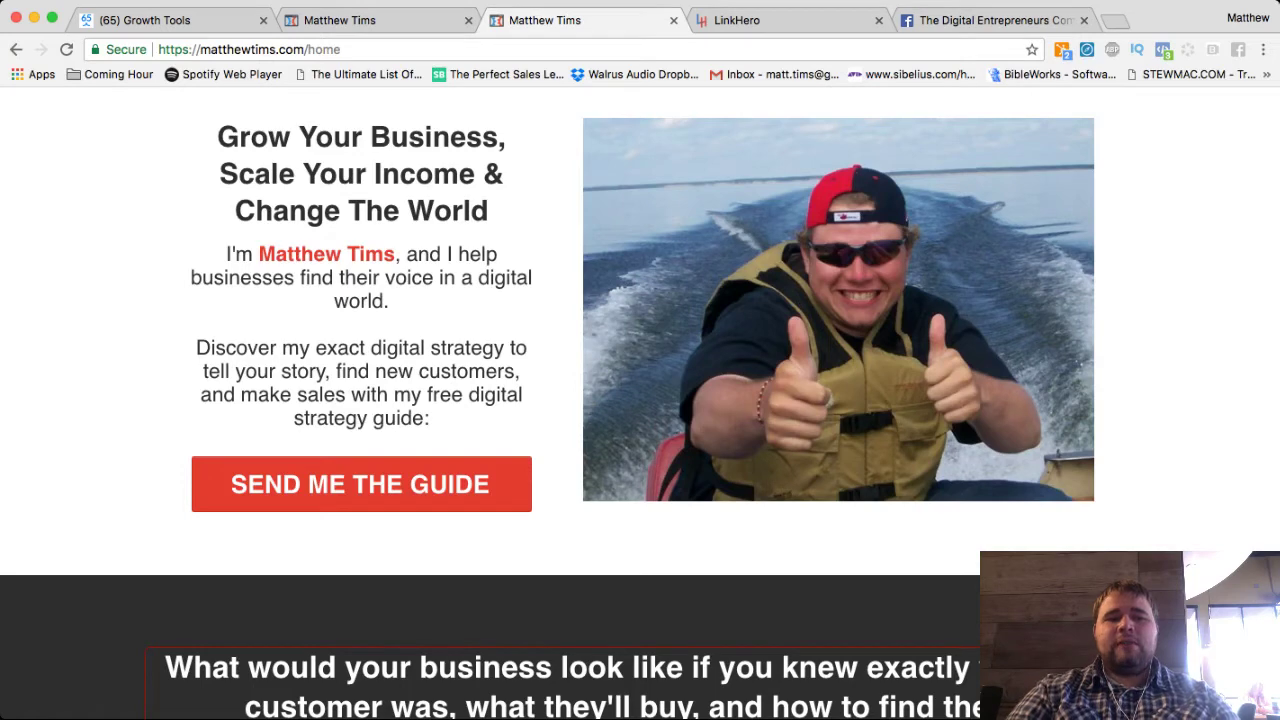
- Search the live homepage's source code for "button", close the source view and return to the ClickFunnels editor
key(super+alt+u)
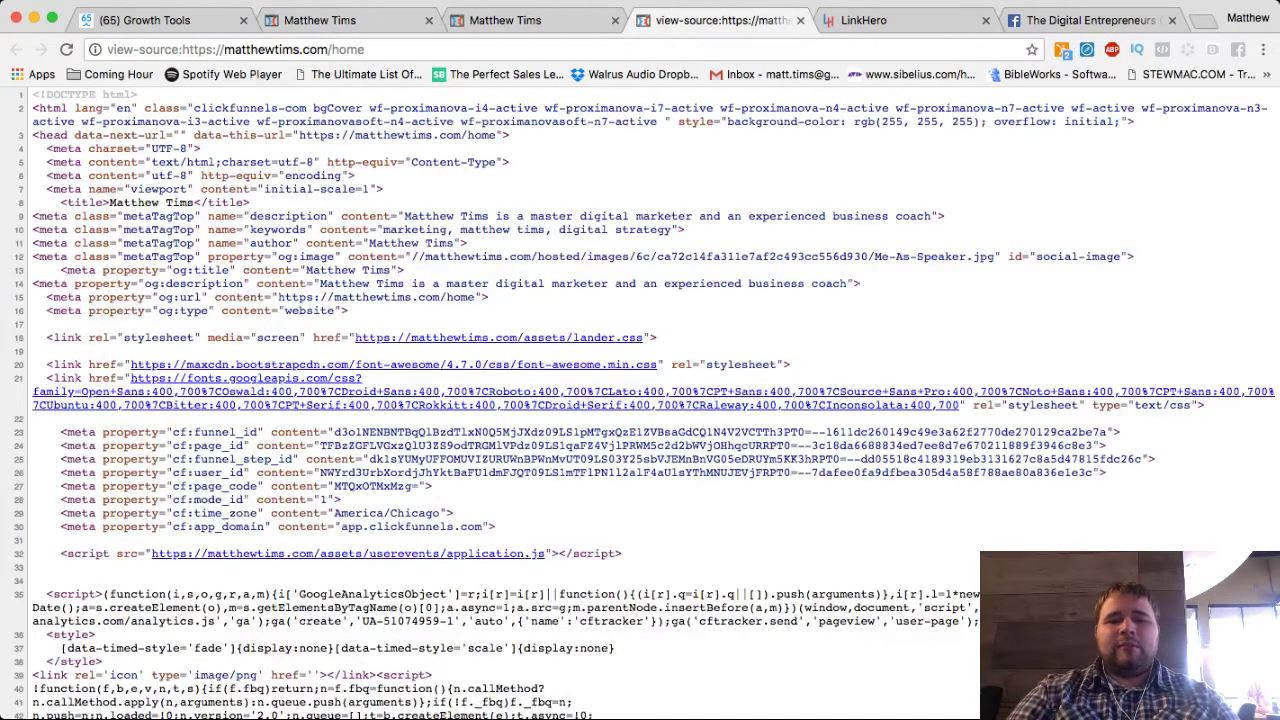
key(super+f)
text(button)
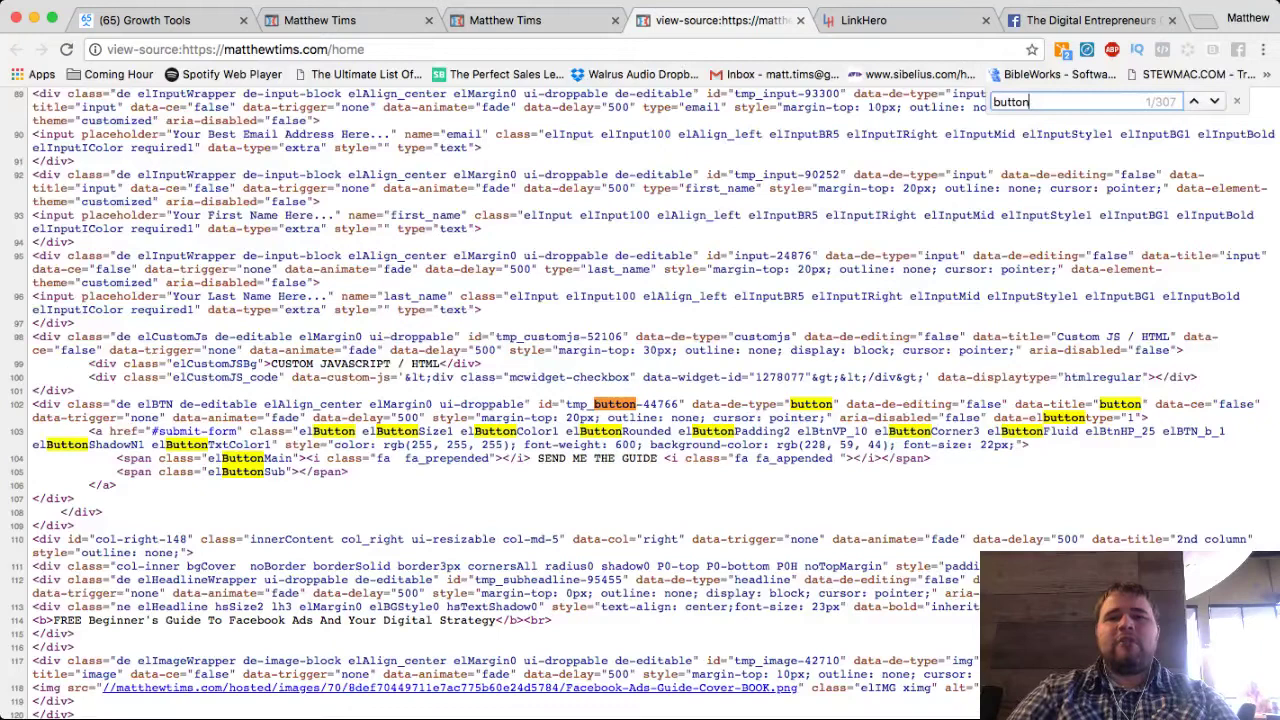
key(super+w)
key(super+alt+Left)
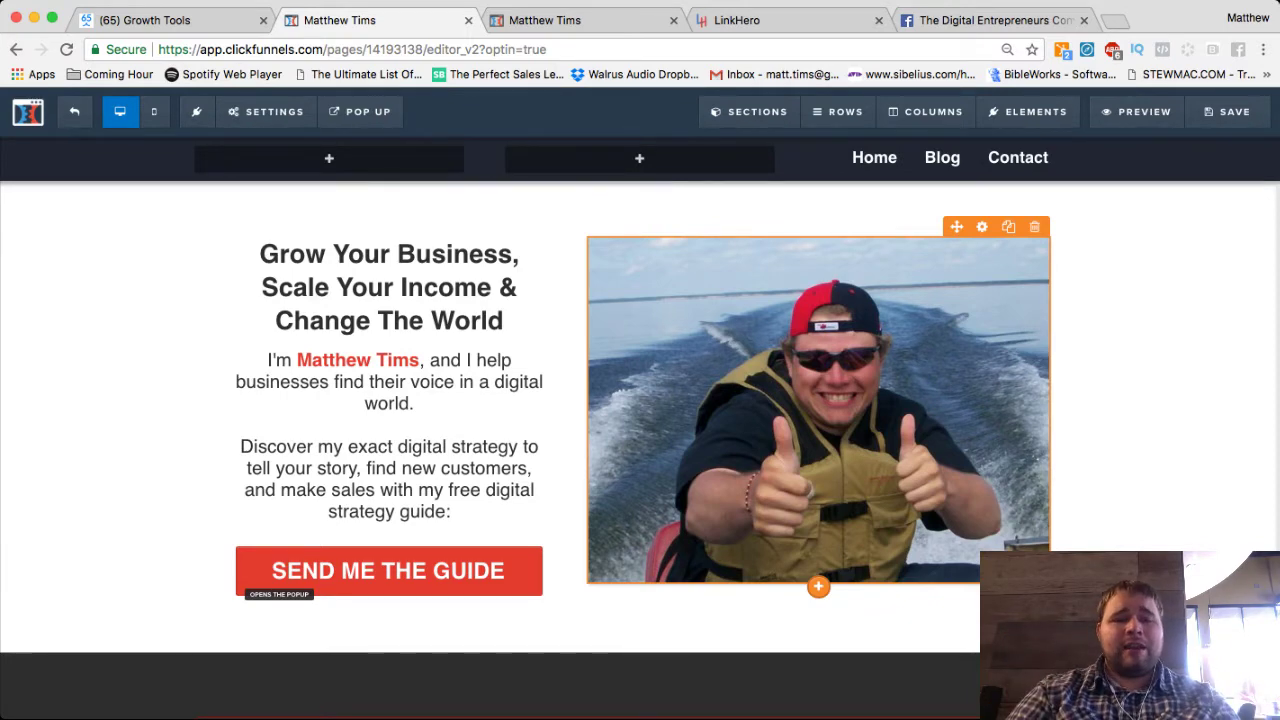
- Highlight the onclick submit call in the opt-in button code of ManyChat's Growth Tool #25
key(ctrl+shift+Tab)
scroll(400, 430, down, 1)
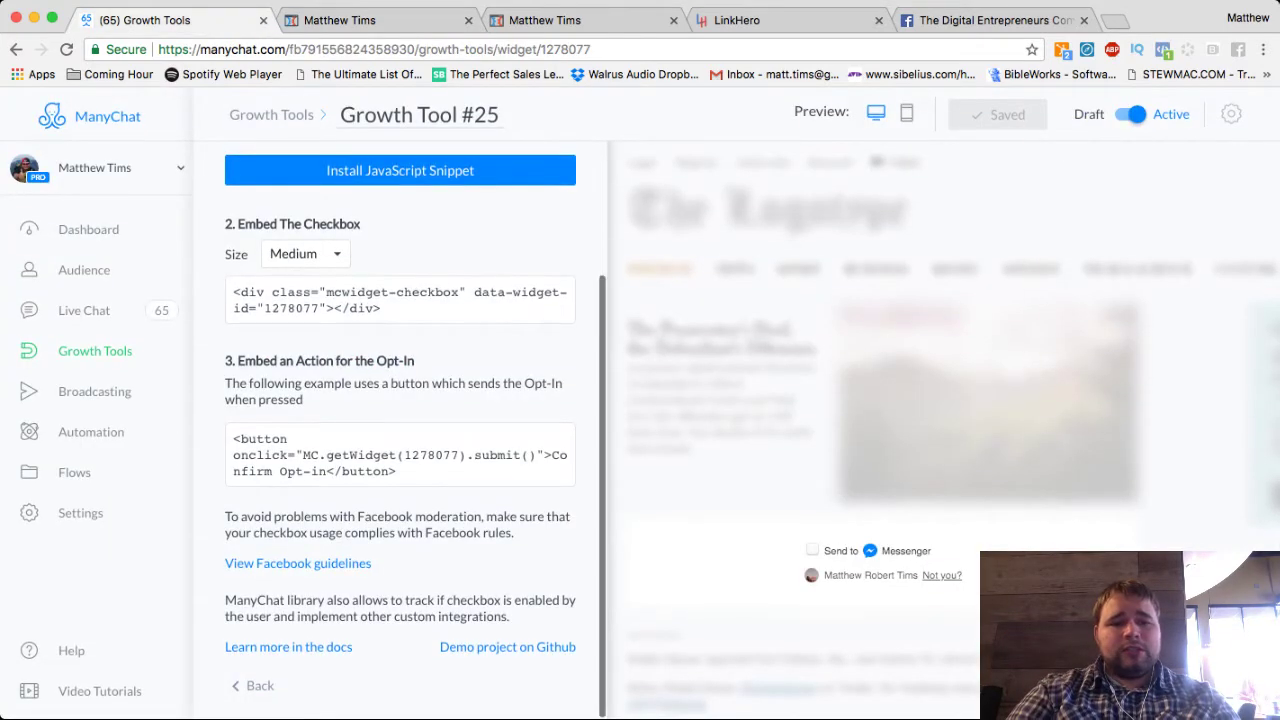
drag(233, 455, 536, 455)
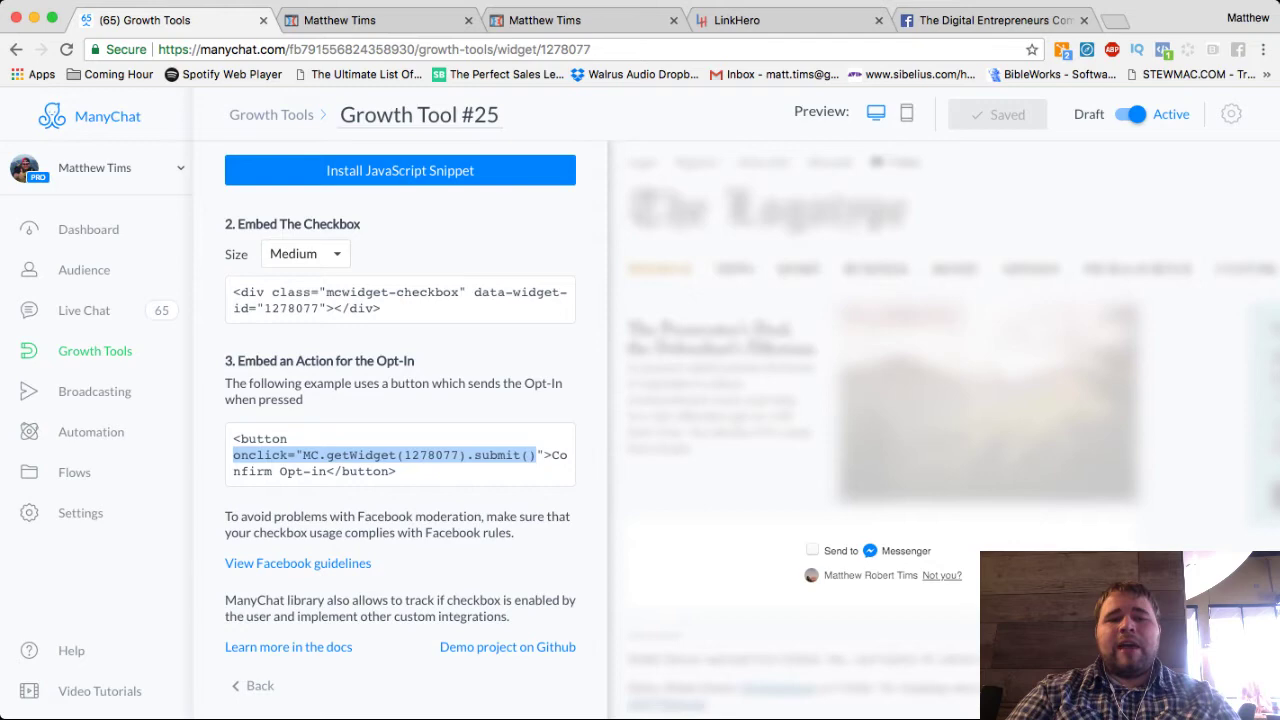
click(536, 455)
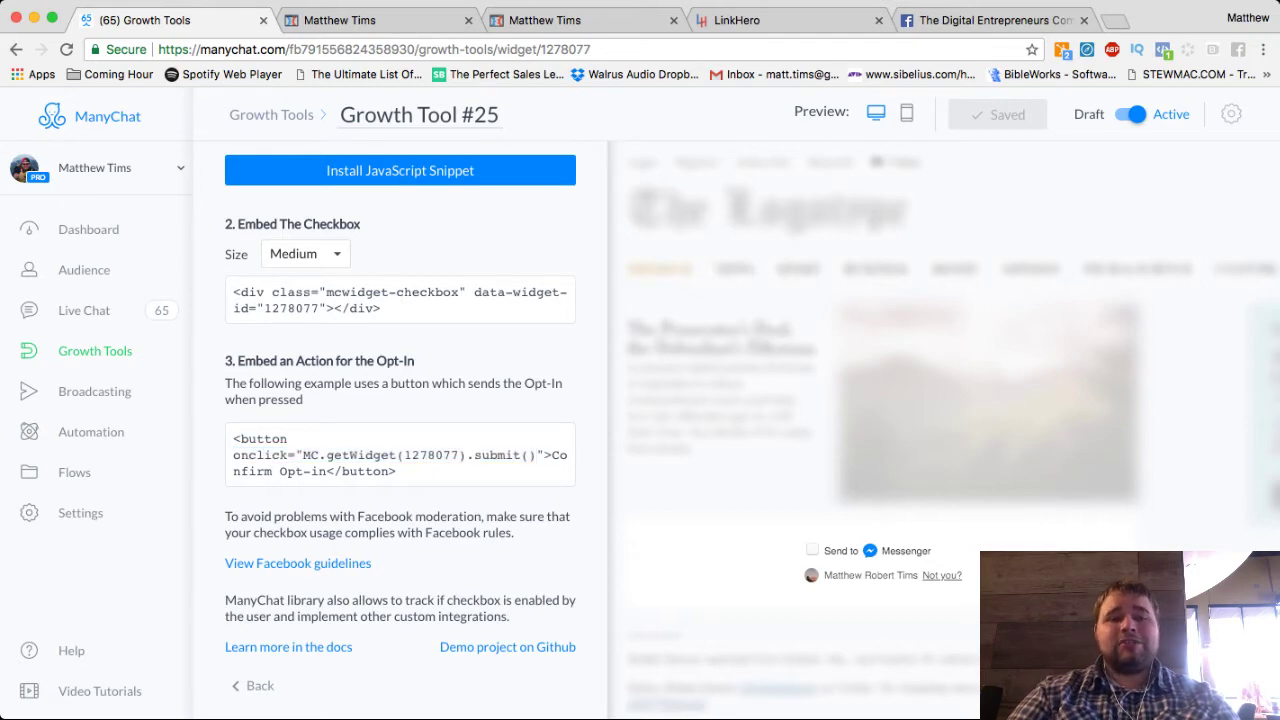
key(ctrl+Tab)
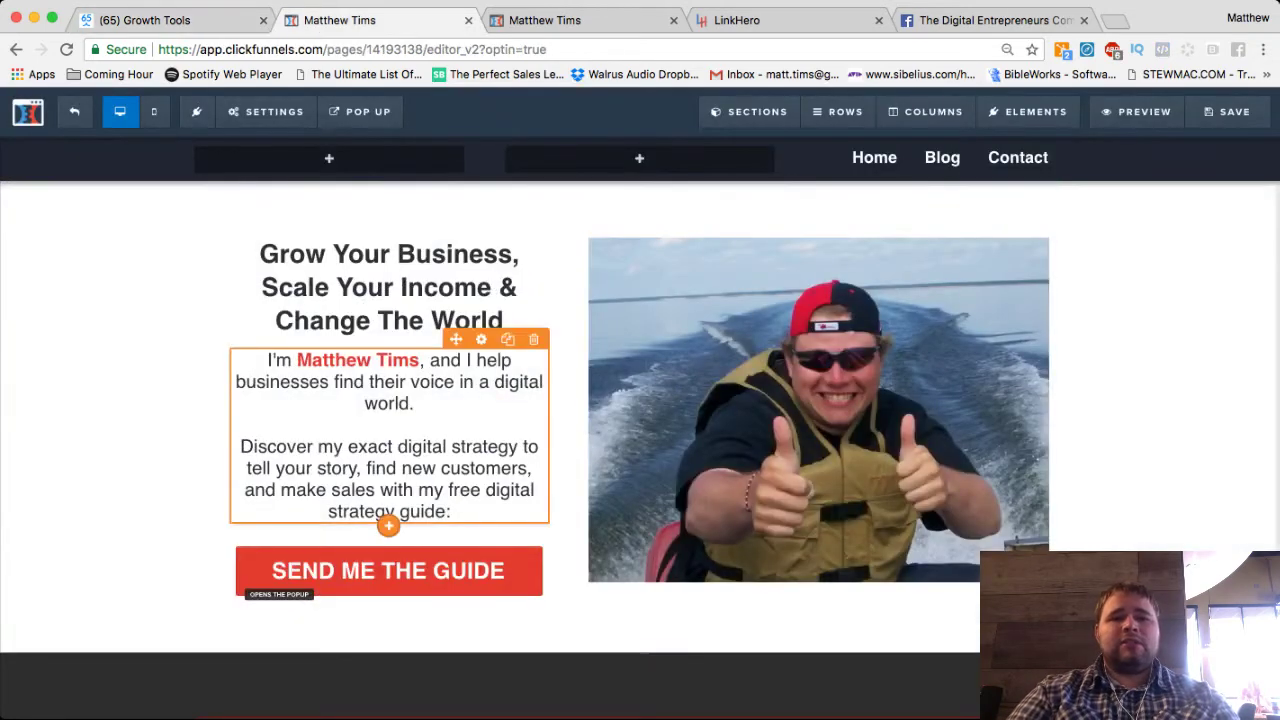
key(ctrl+Tab)
key(ctrl+shift+Tab)
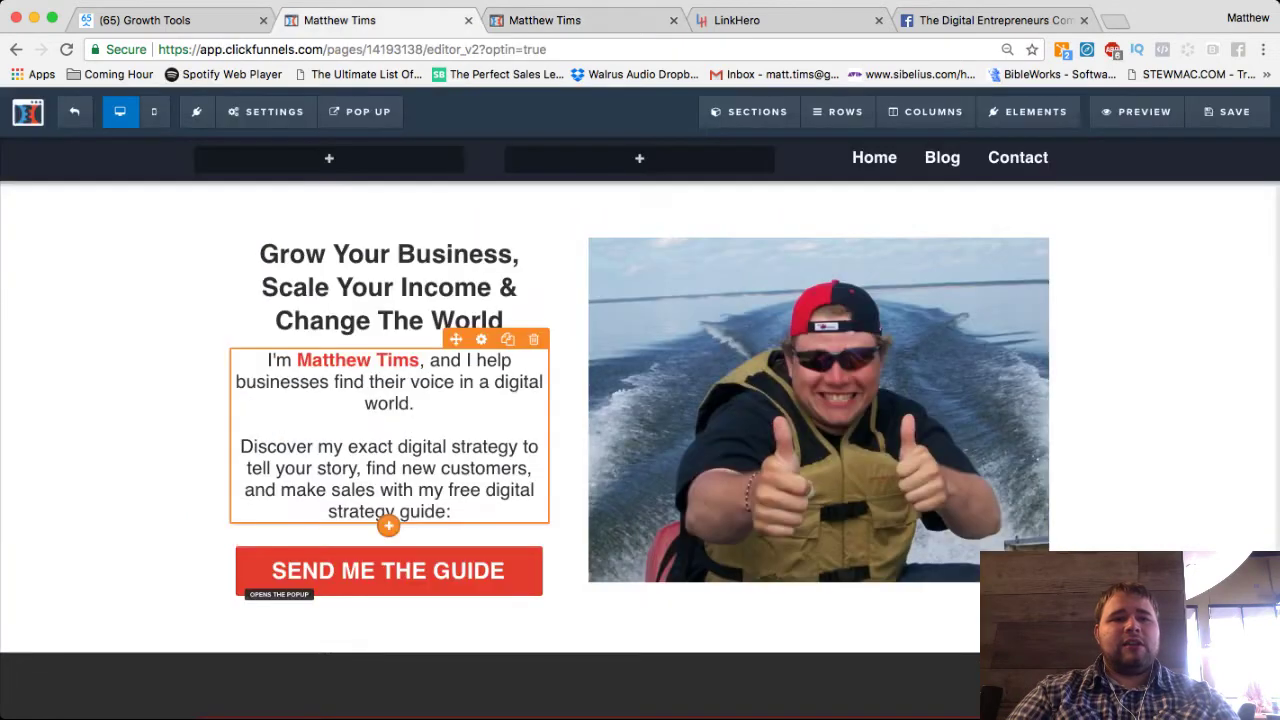
key(ctrl+shift+Tab)
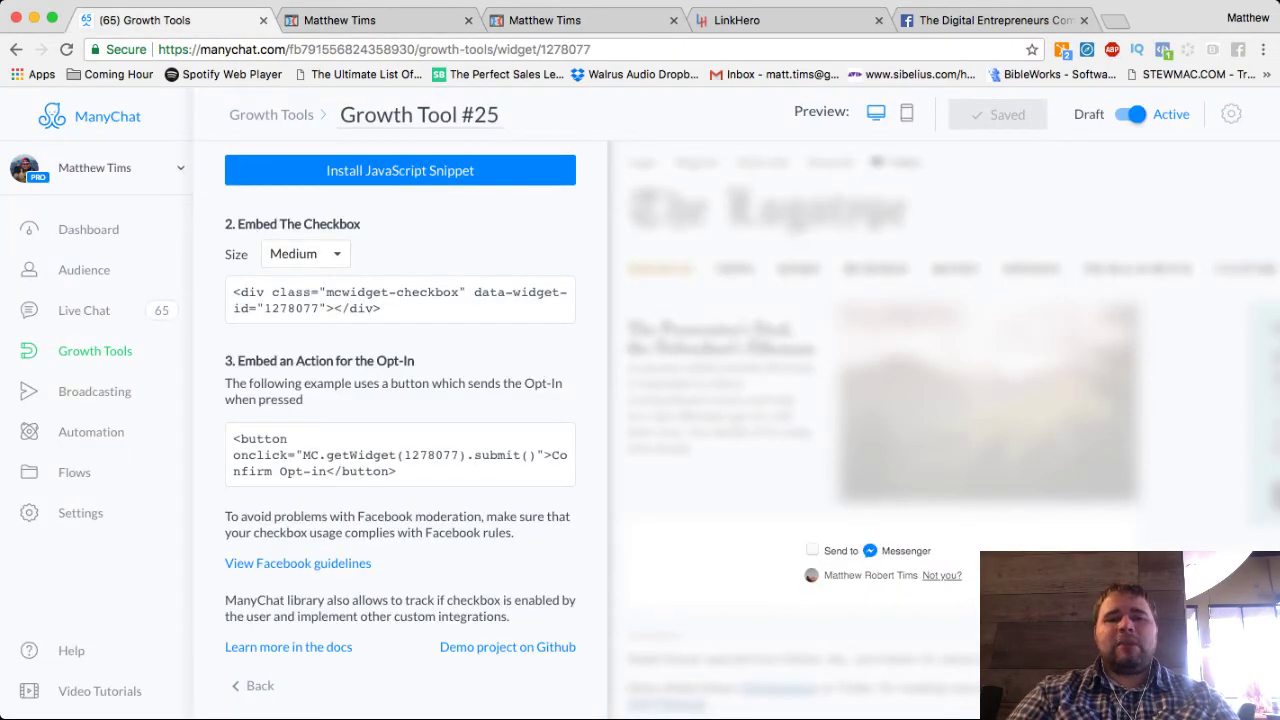
- Copy the ManyChat JavaScript snippet for the website from the growth tool's installation instructions, leaving the authorized websites as they are
scroll(400, 420, up, 3)
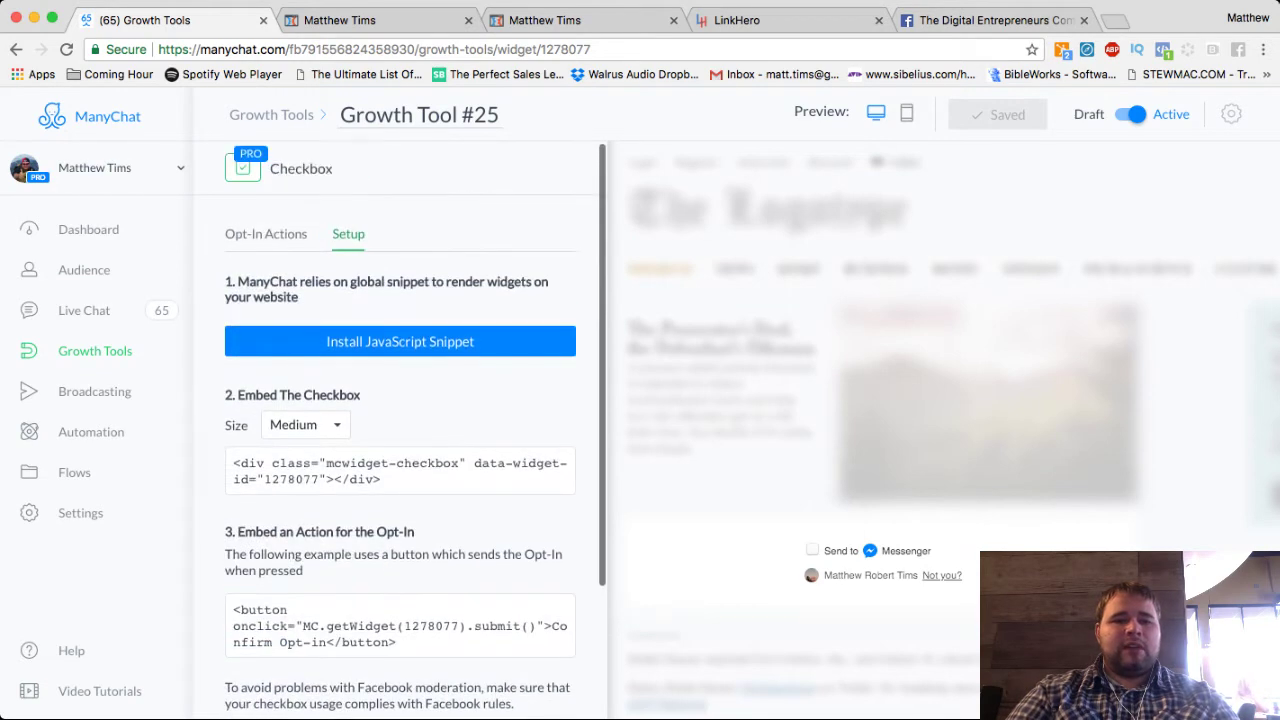
click(400, 341)
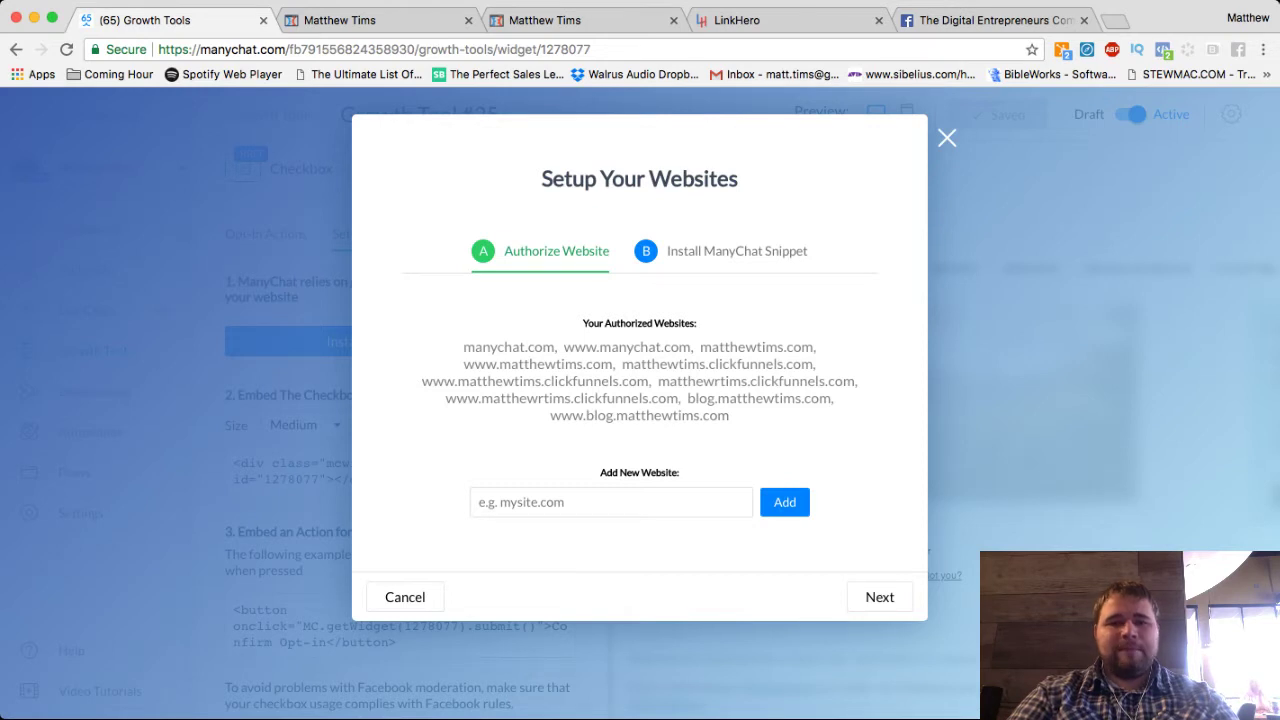
click(879, 596)
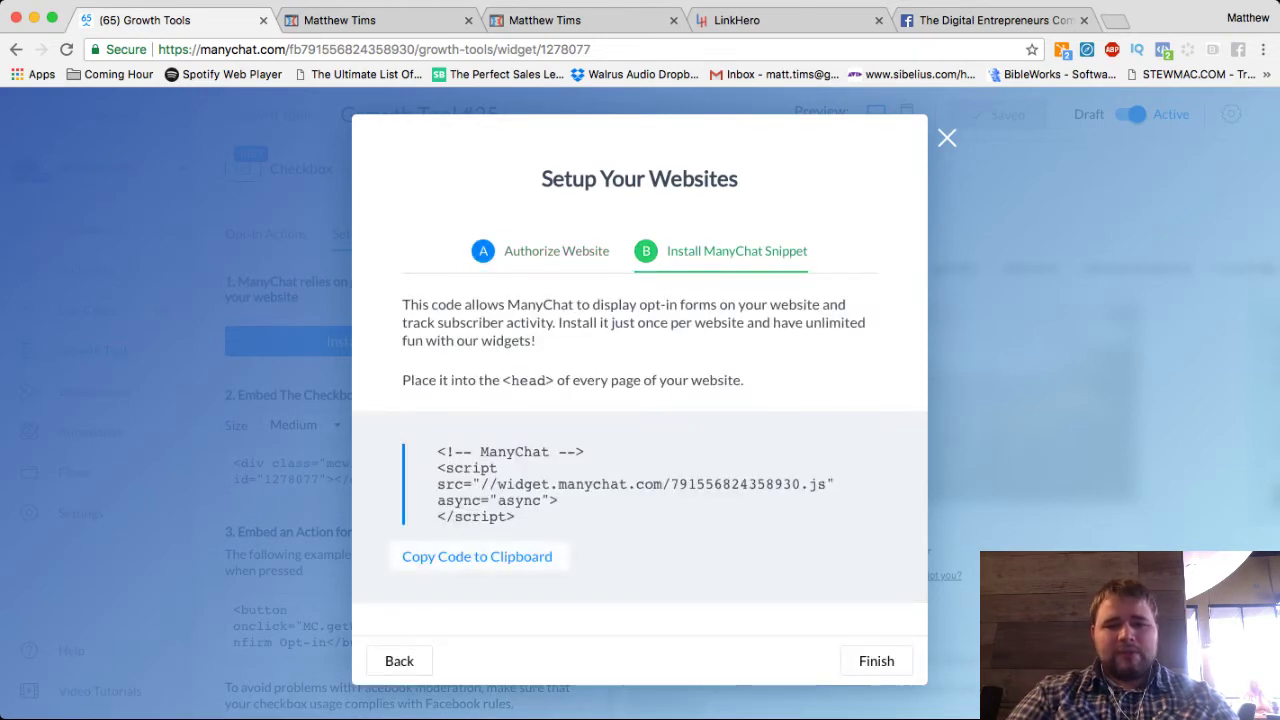
click(477, 556)
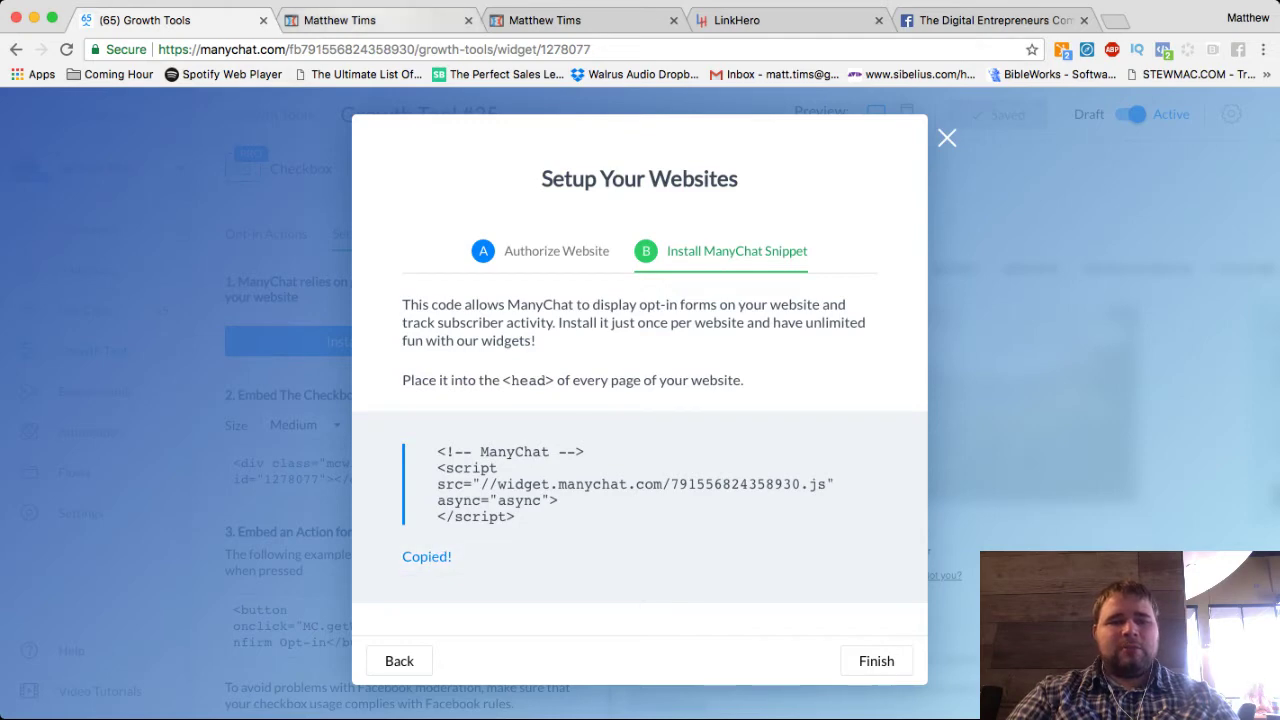
- Open the homepage's tracking code in the ClickFunnels editor and highlight the ManyChat widget script lines
click(372, 20)
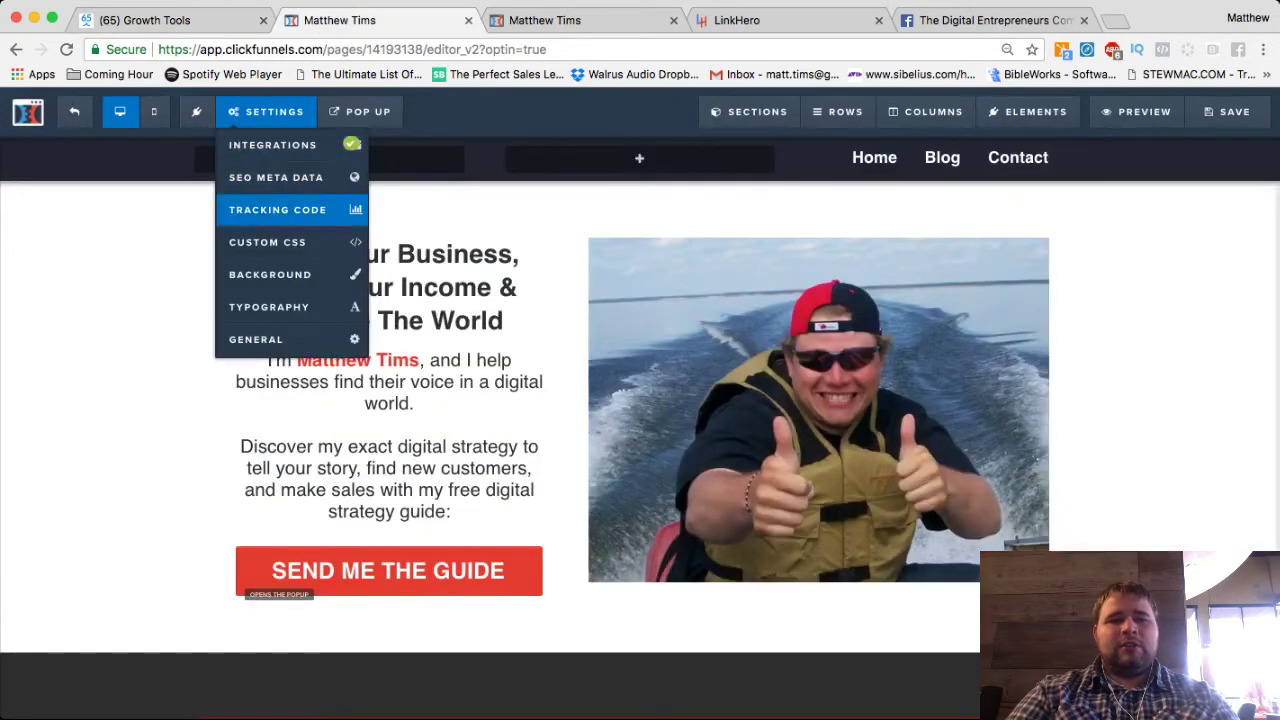
click(277, 209)
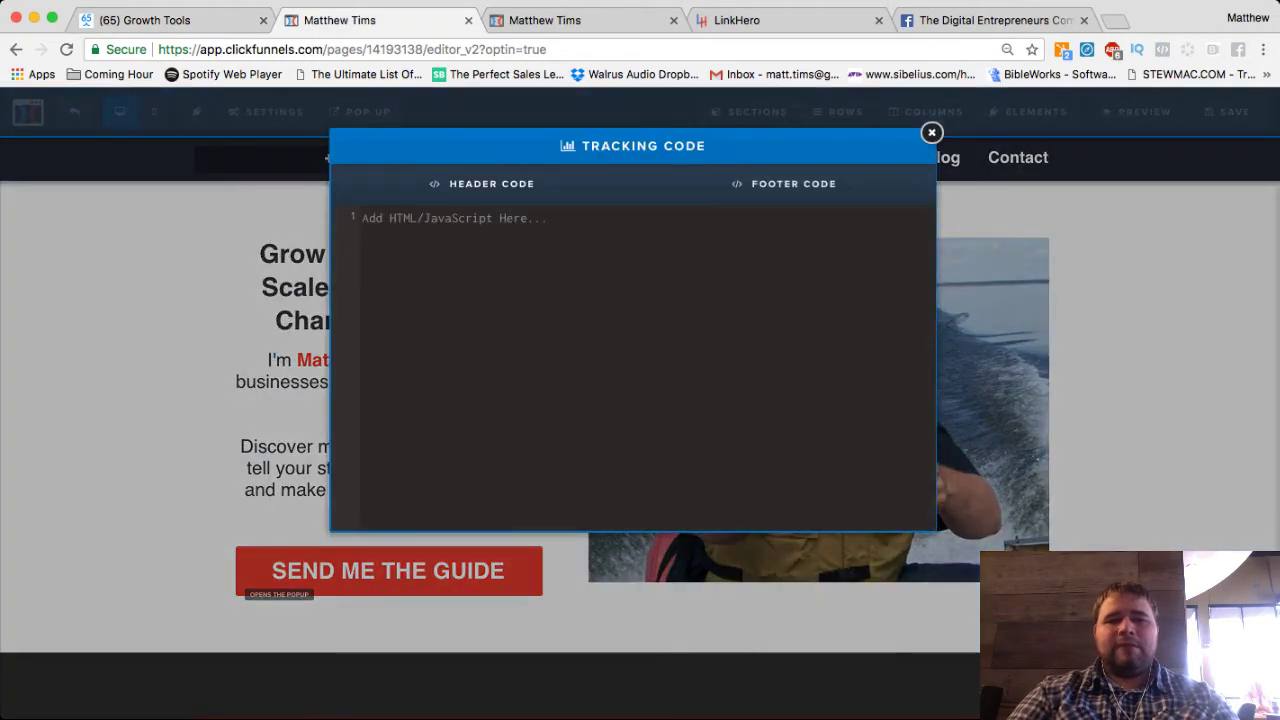
key(super+v)
drag(424, 257, 369, 238)
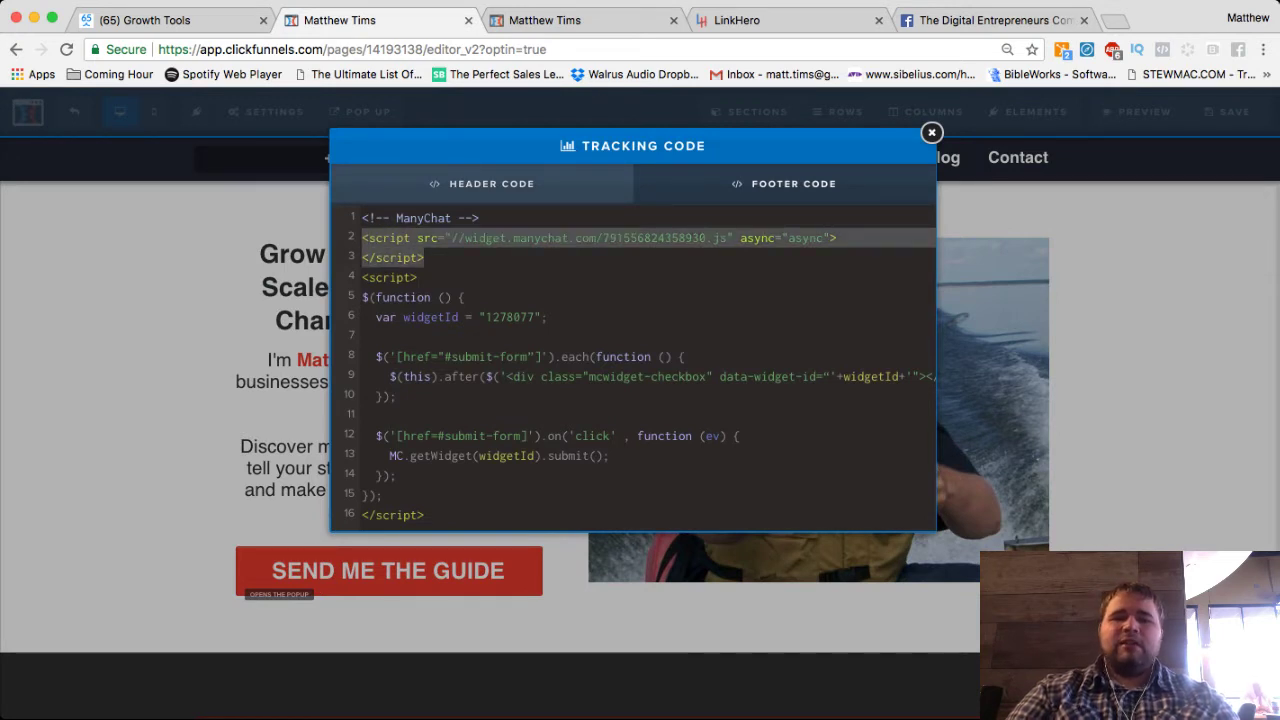
click(424, 257)
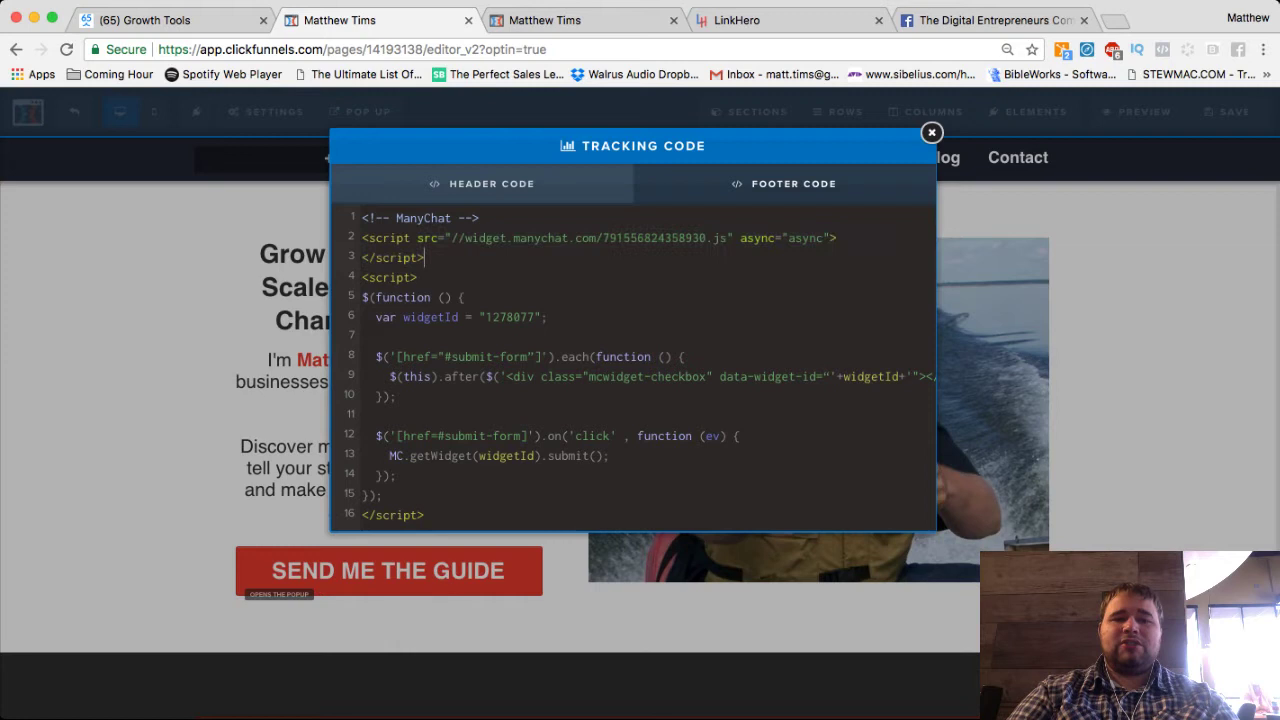
drag(424, 257, 362, 238)
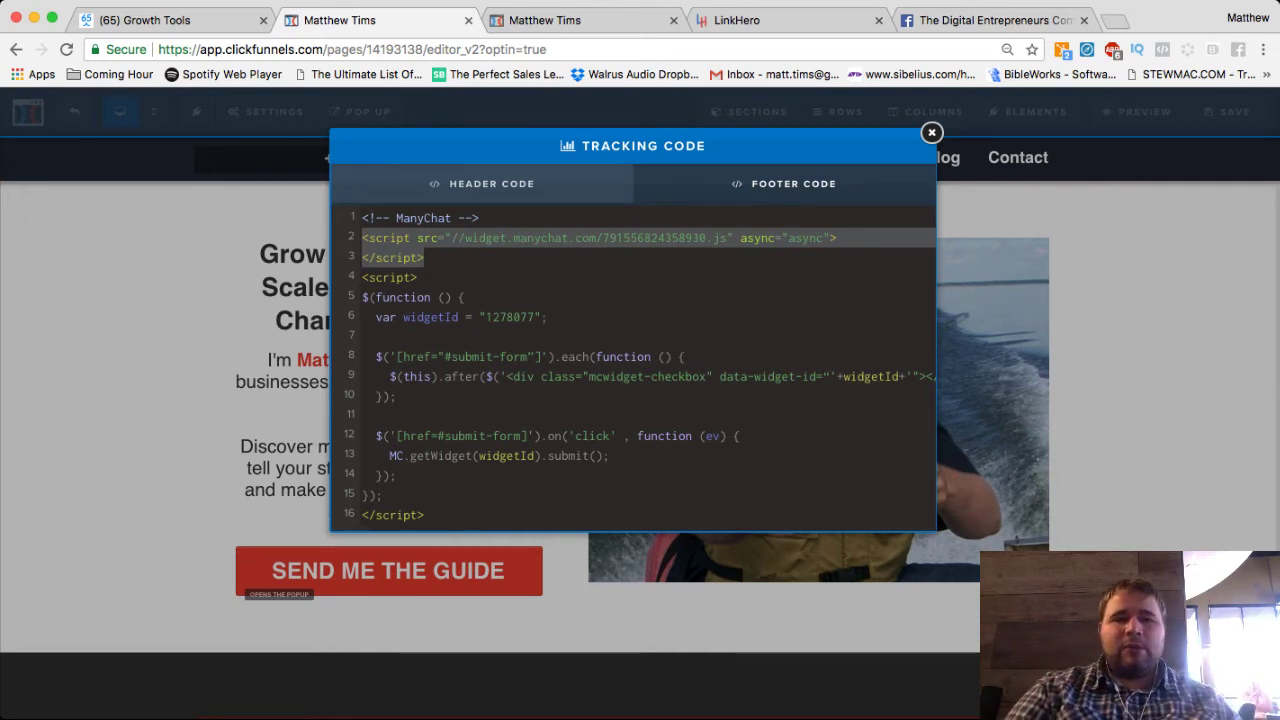
- Close ManyChat's snippet installation window and highlight the Embed The Checkbox code of Growth Tool #25
key(ctrl+shift+Tab)
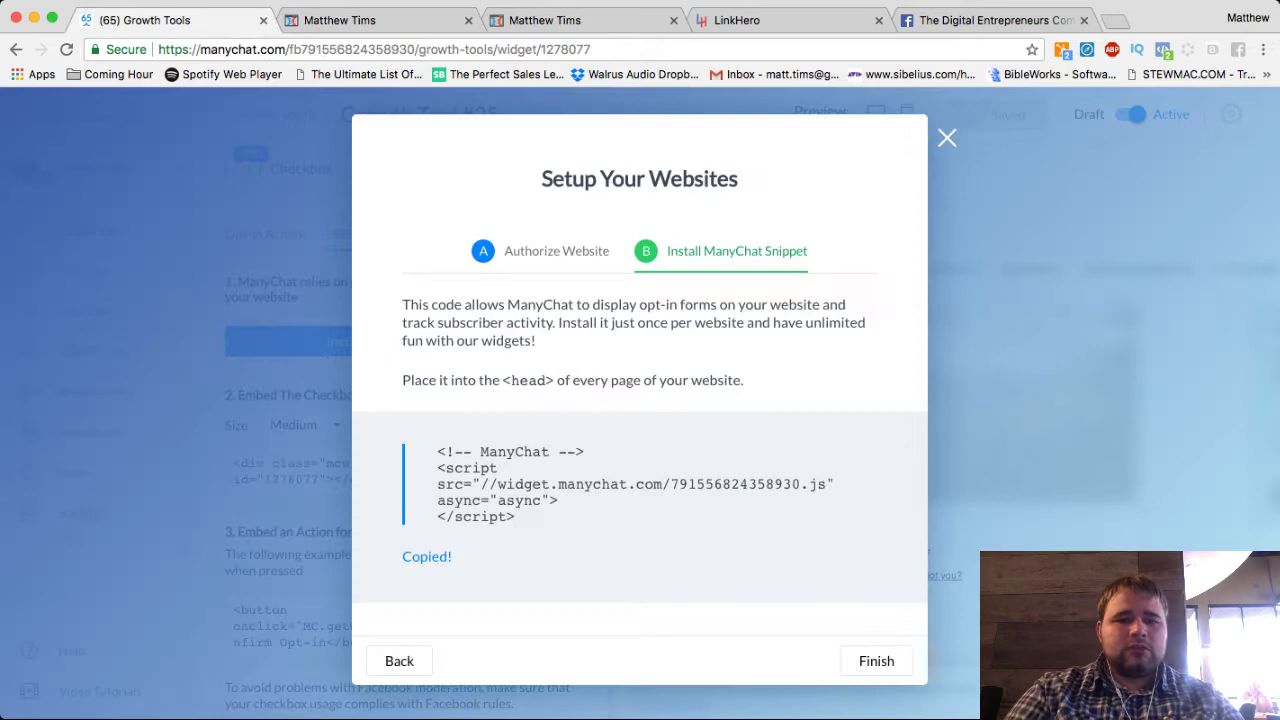
key(Escape)
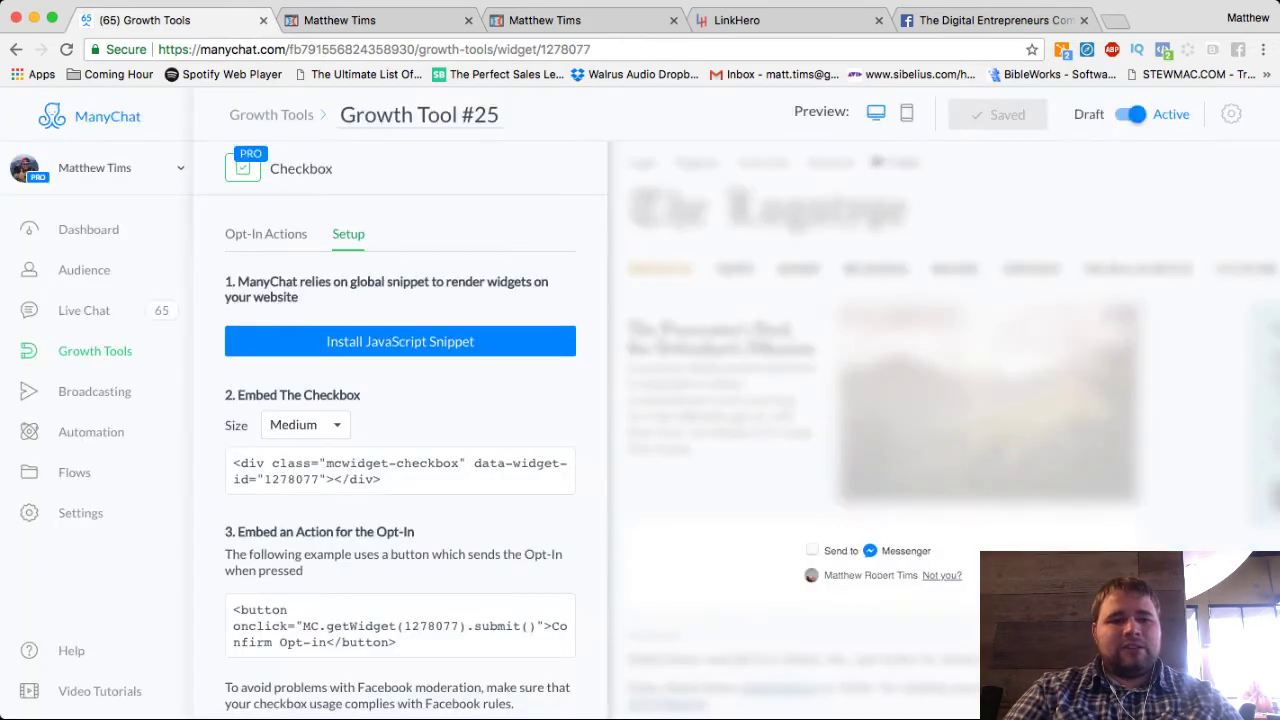
scroll(400, 430, down, 3)
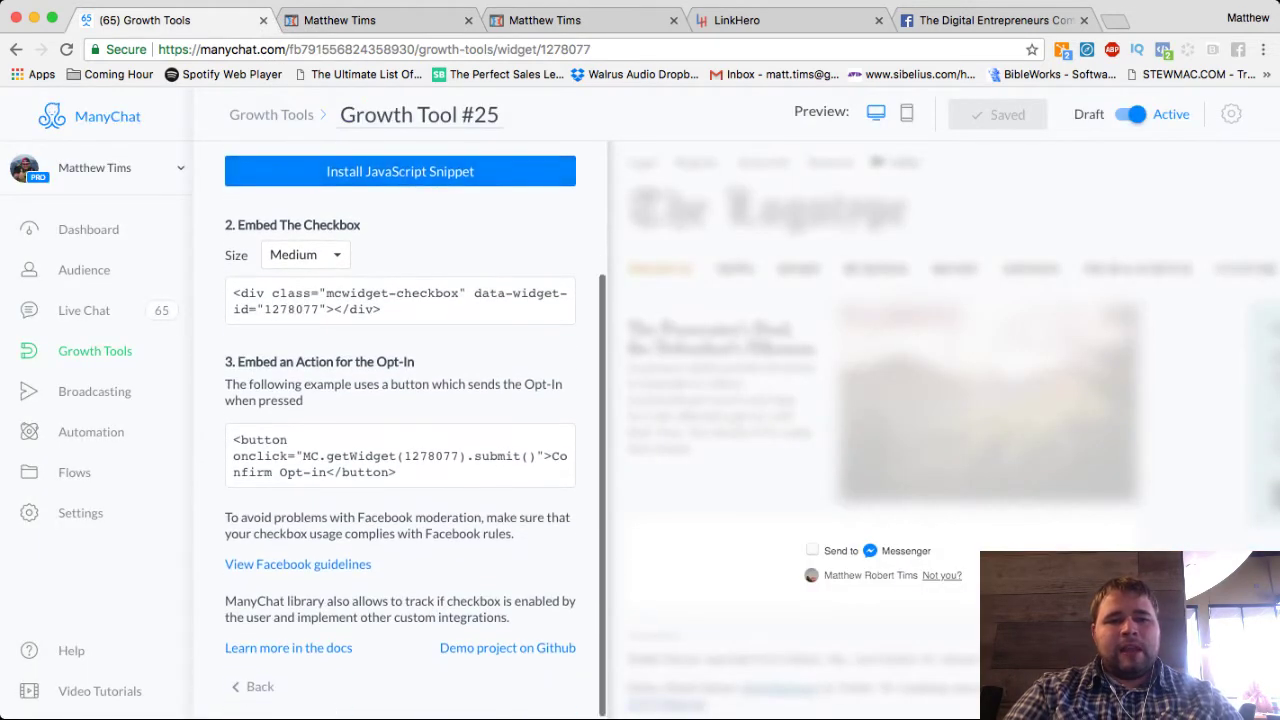
scroll(415, 420, up, 2)
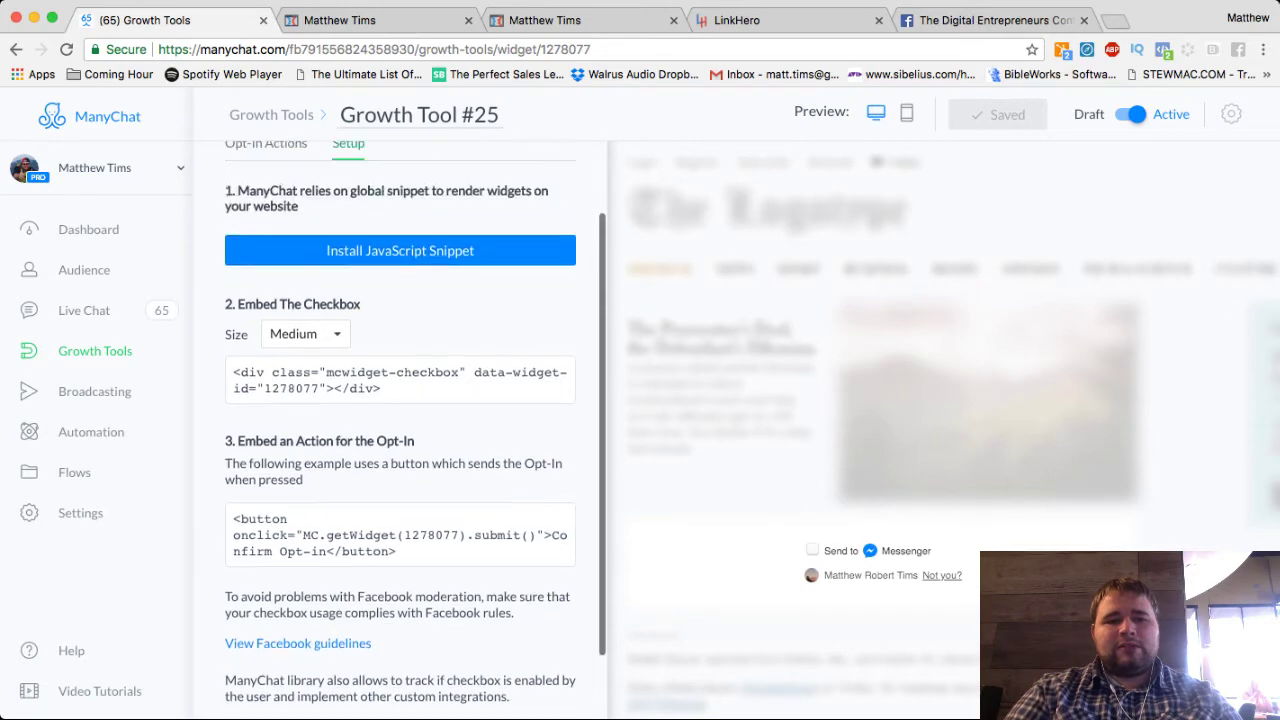
scroll(415, 420, down, 1)
drag(381, 332, 233, 316)
- Return to the ClickFunnels editor, close the tracking code and show the homepage's opt-in popup down to its form
key(ctrl+Tab)
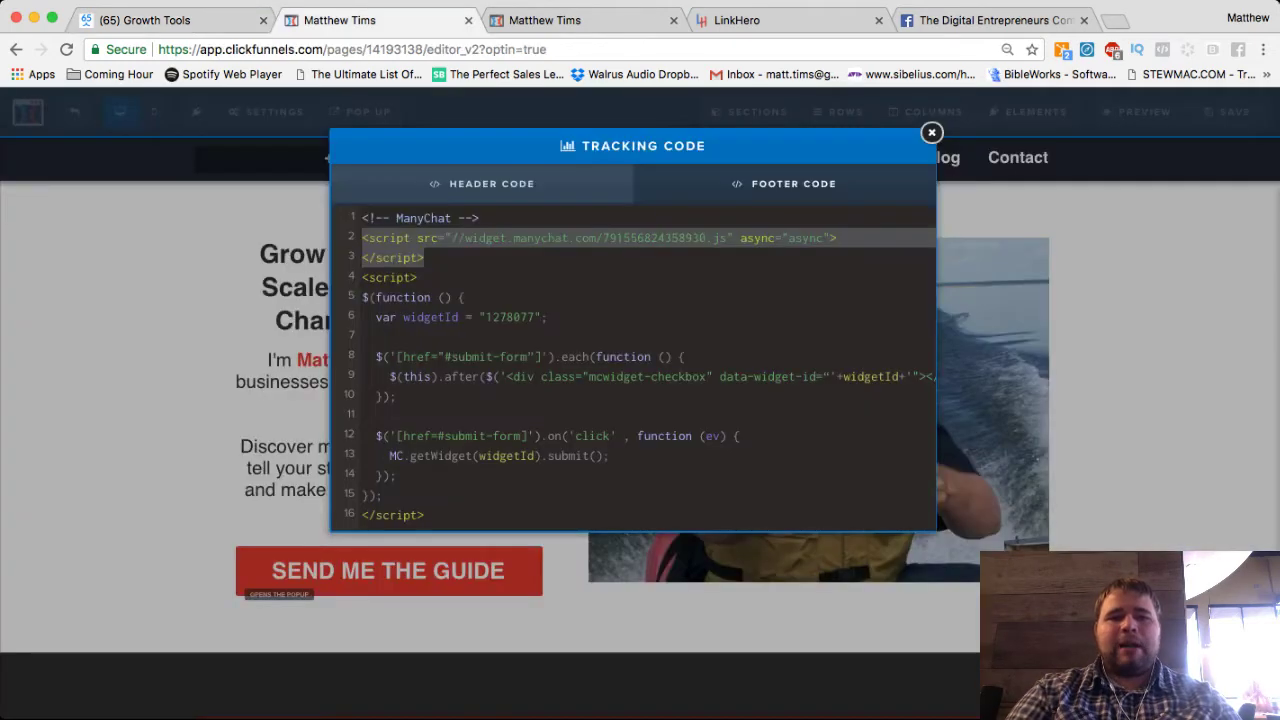
click(1259, 199)
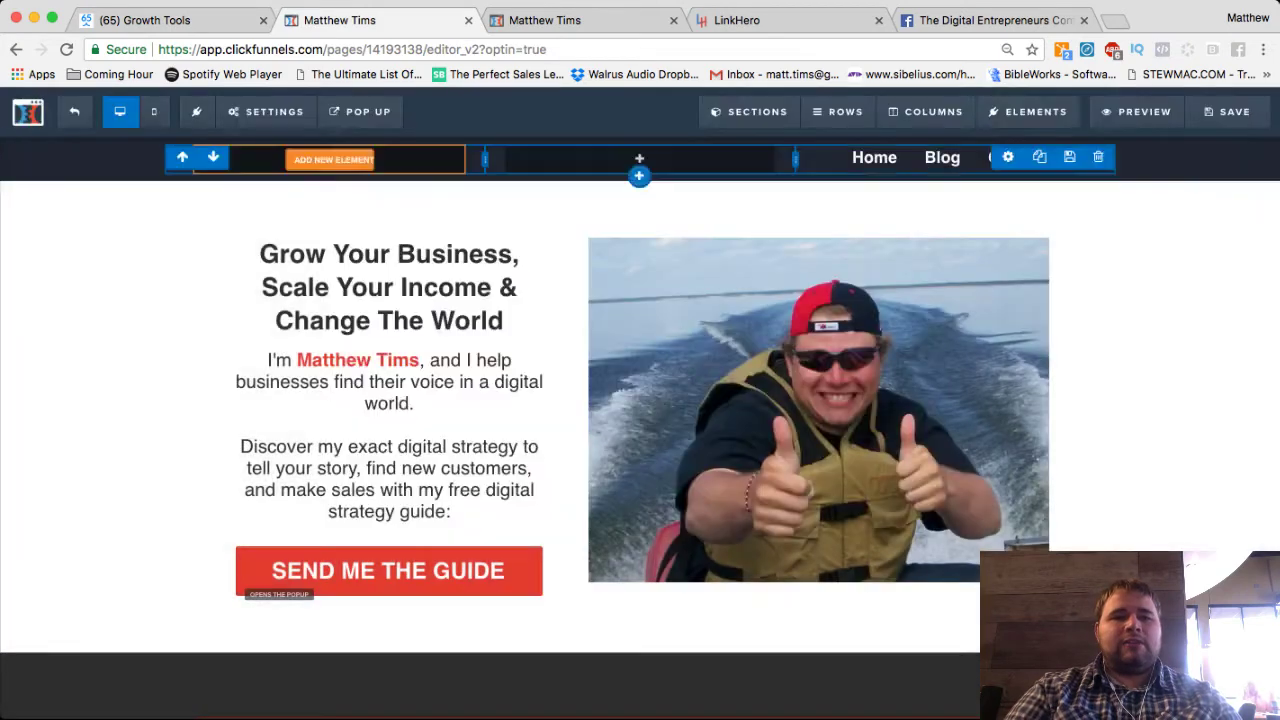
mouse_move(360, 111)
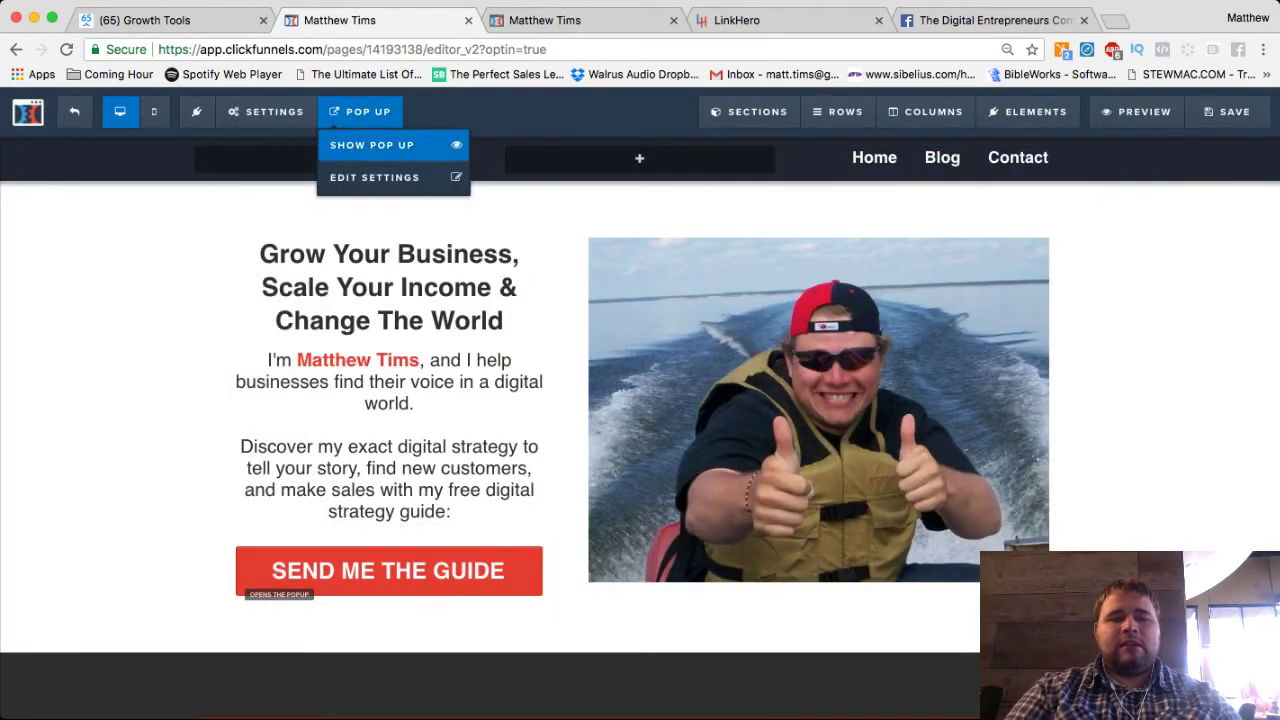
click(393, 145)
scroll(640, 420, down, 5)
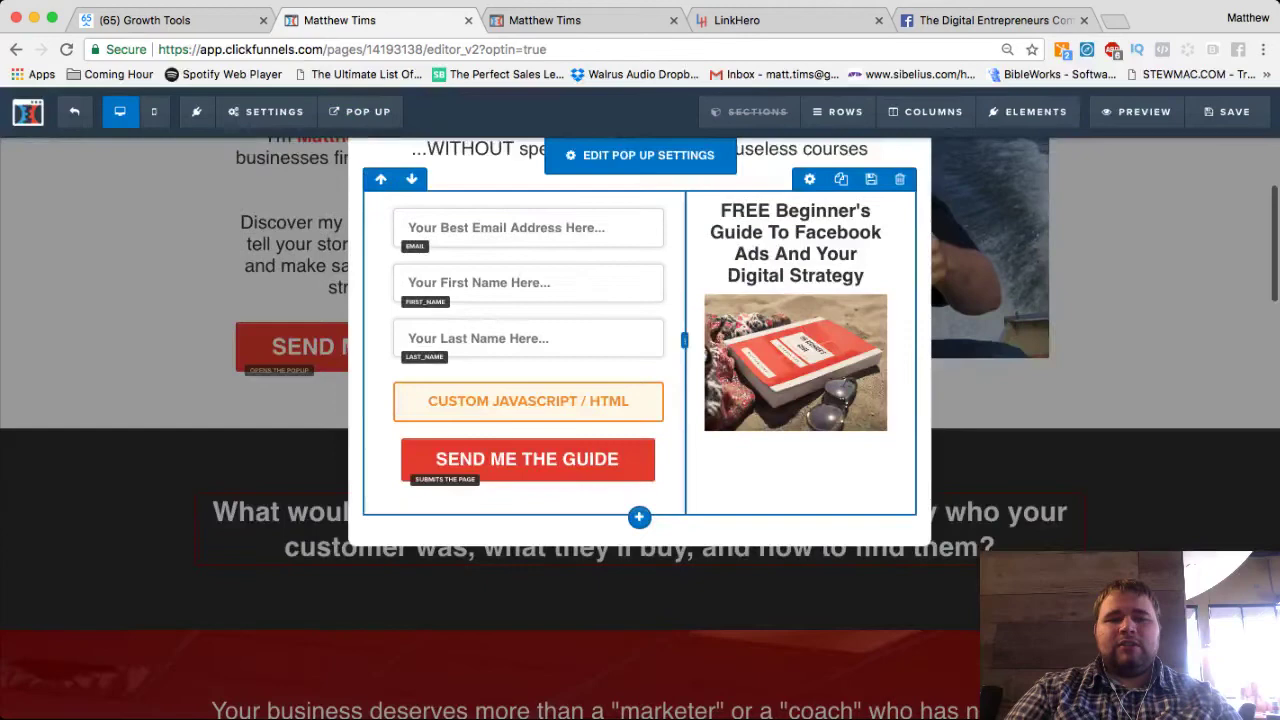
- Open the code of the popup's Custom JavaScript / HTML element, compare its checkbox div with ManyChat's embed code and close the editor
click(597, 371)
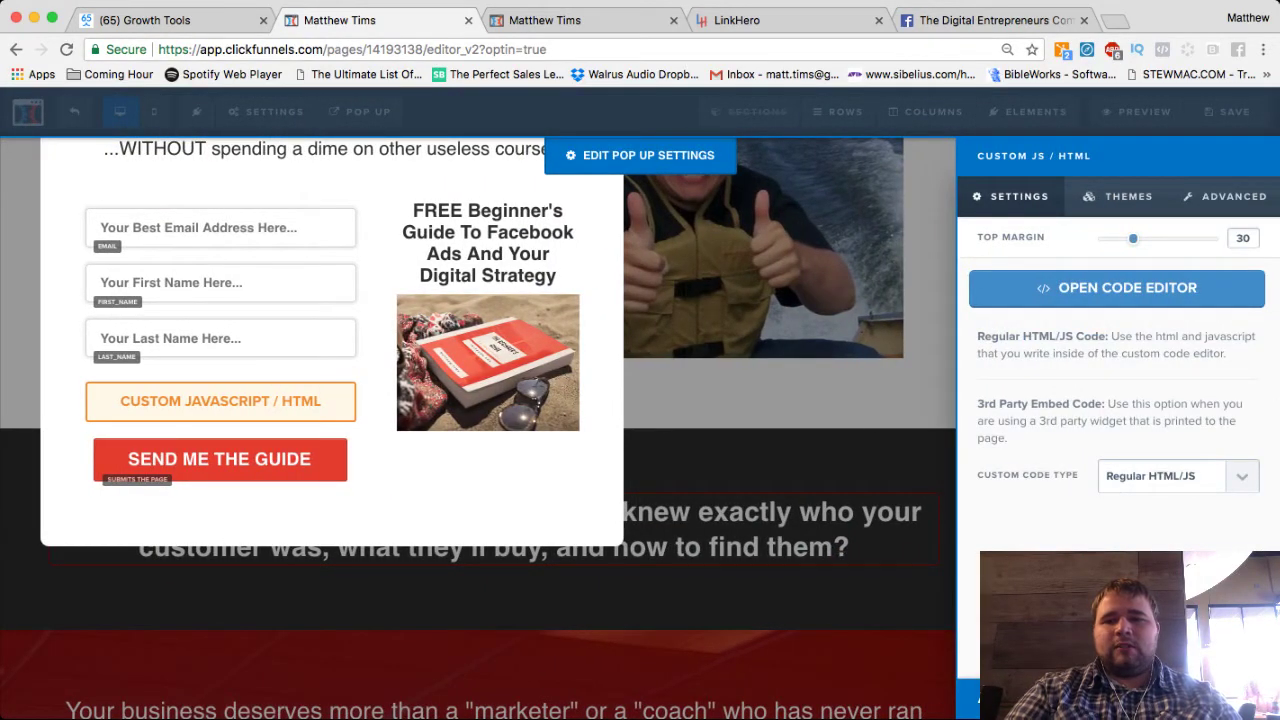
click(1117, 287)
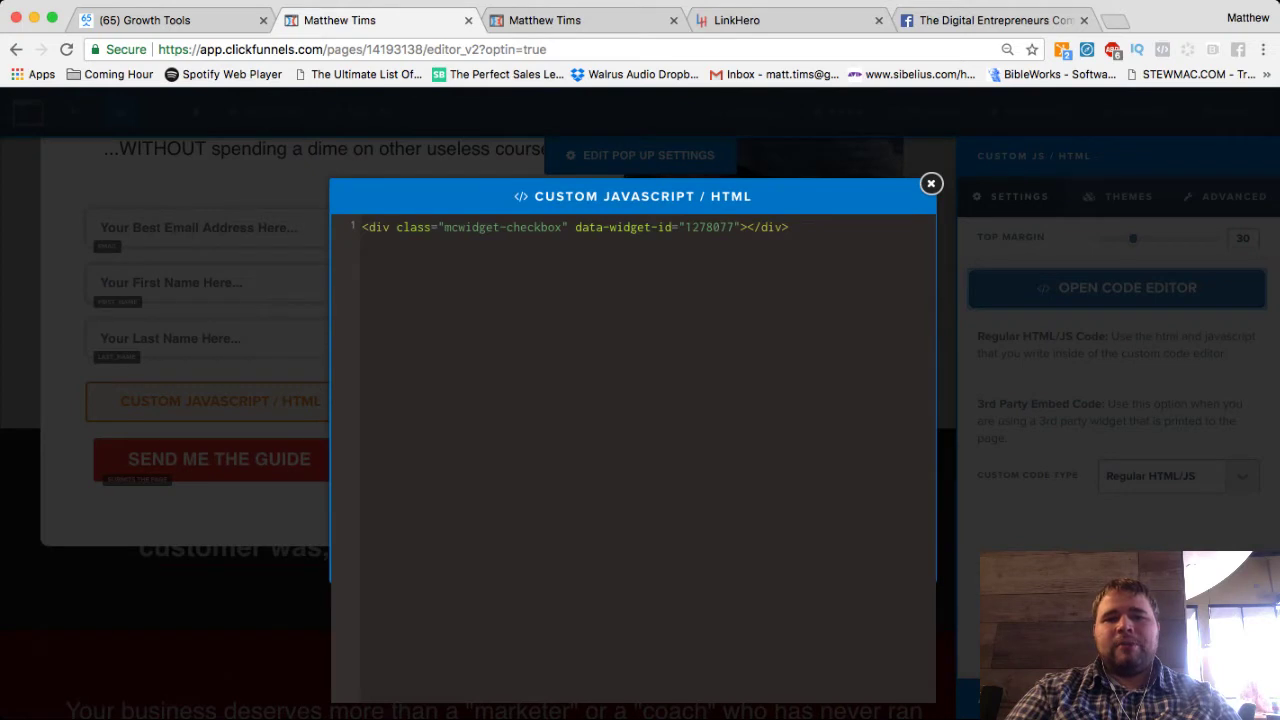
key(super+a)
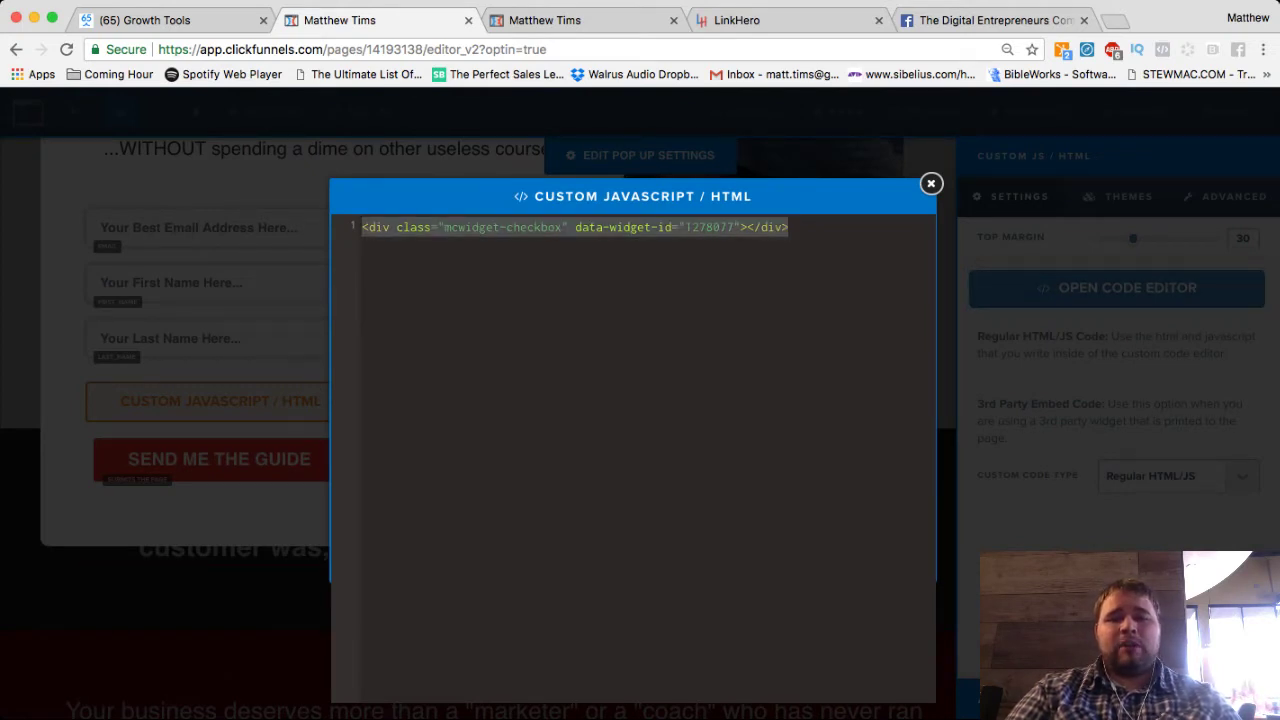
key(ctrl+shift+Tab)
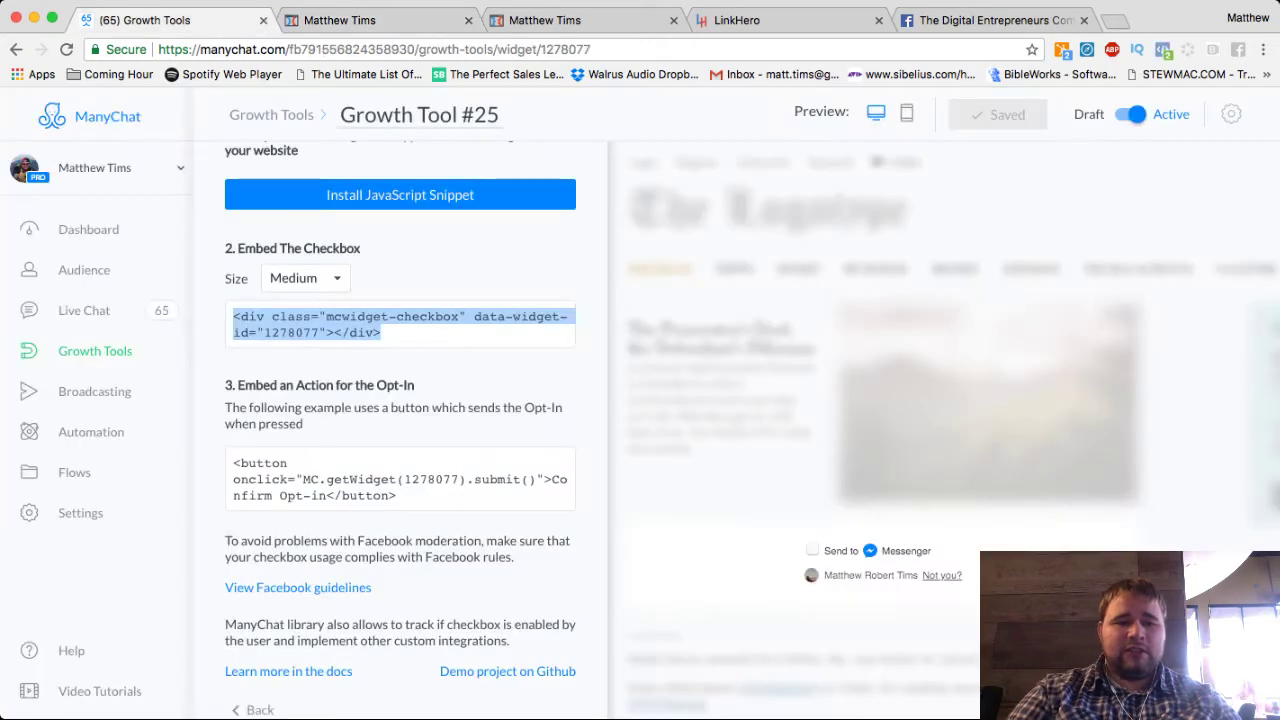
key(super+2)
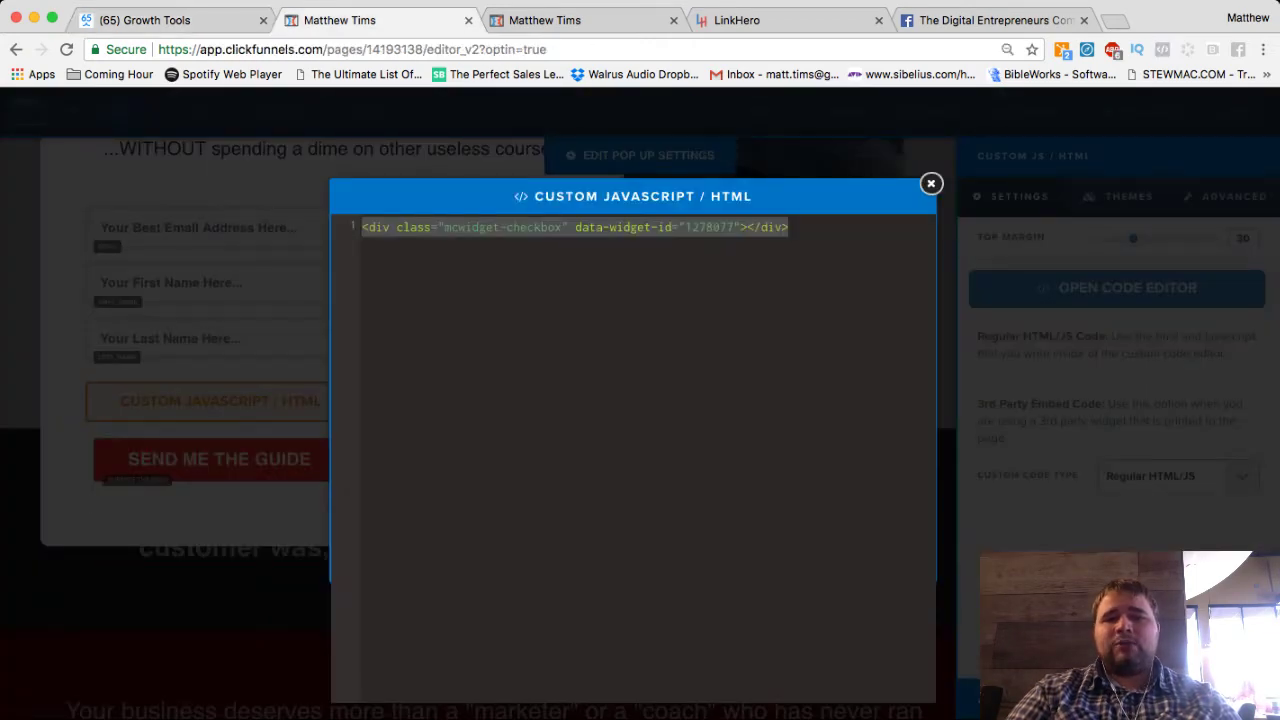
click(930, 183)
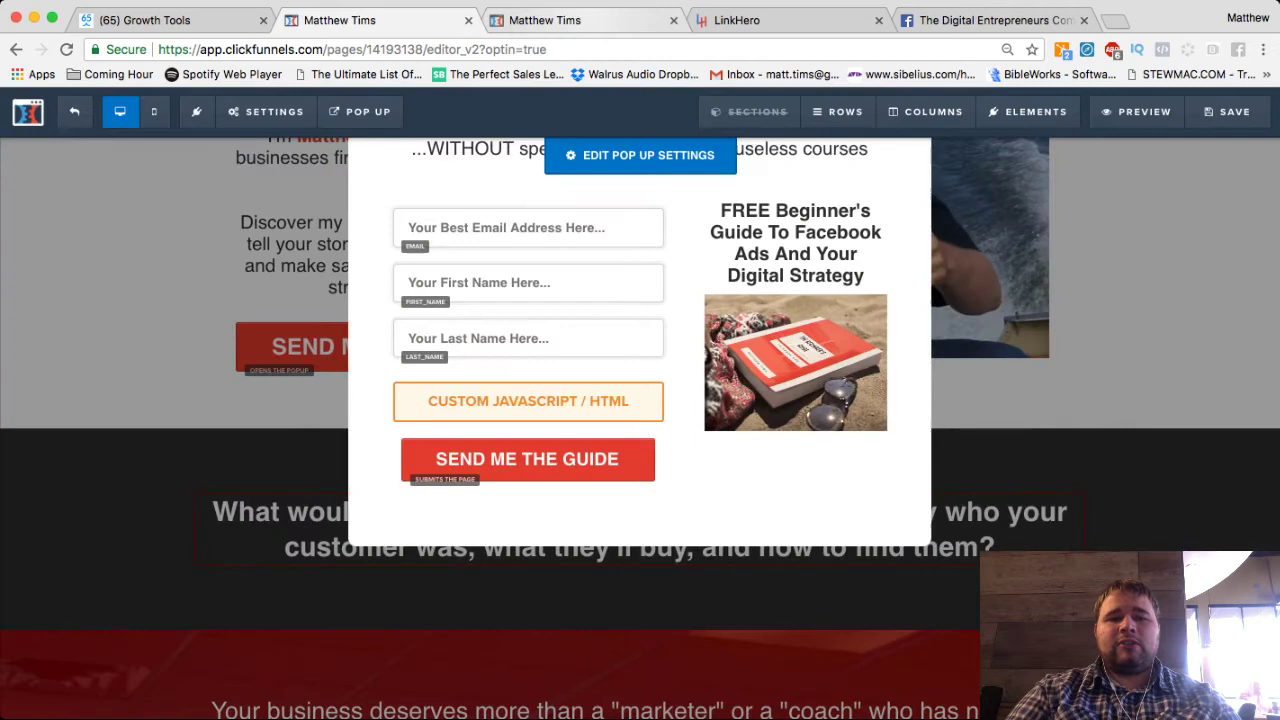
- View the Messenger checkbox in the live homepage popup and highlight the complete opt-in button code in ManyChat's growth tool
click(580, 20)
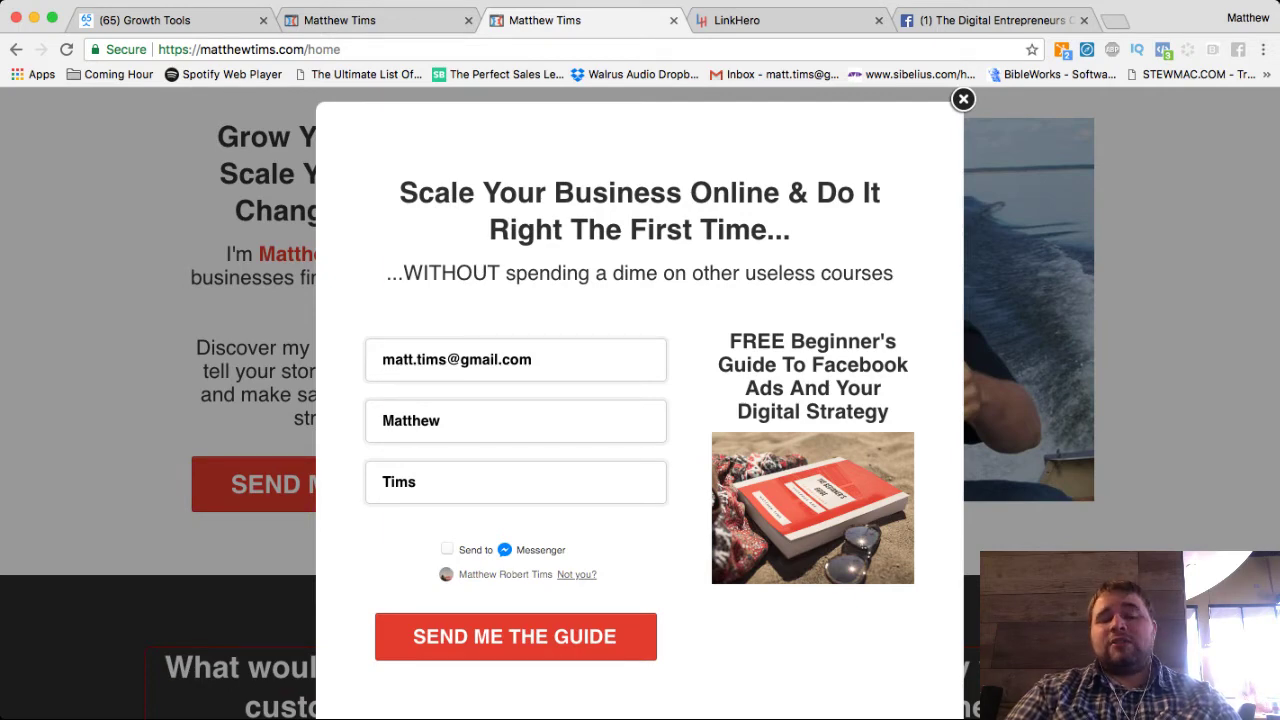
scroll(640, 400, down, 3)
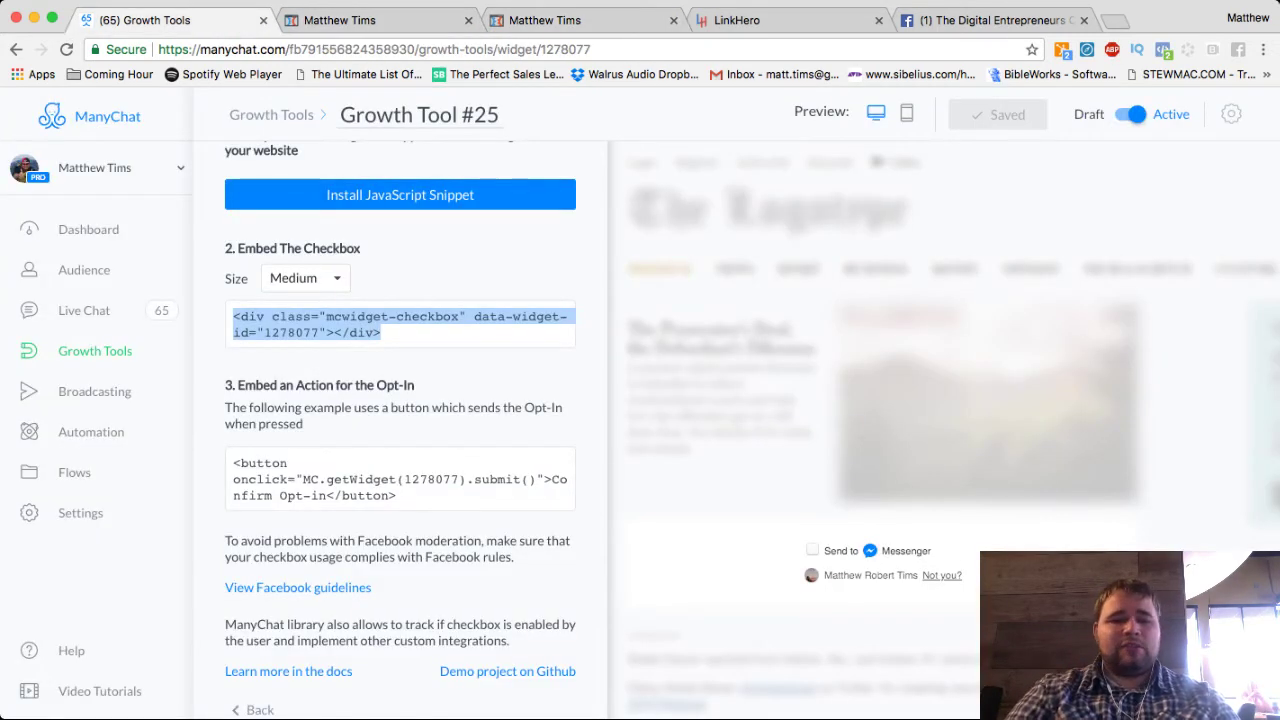
scroll(400, 430, down, 1)
drag(397, 471, 233, 438)
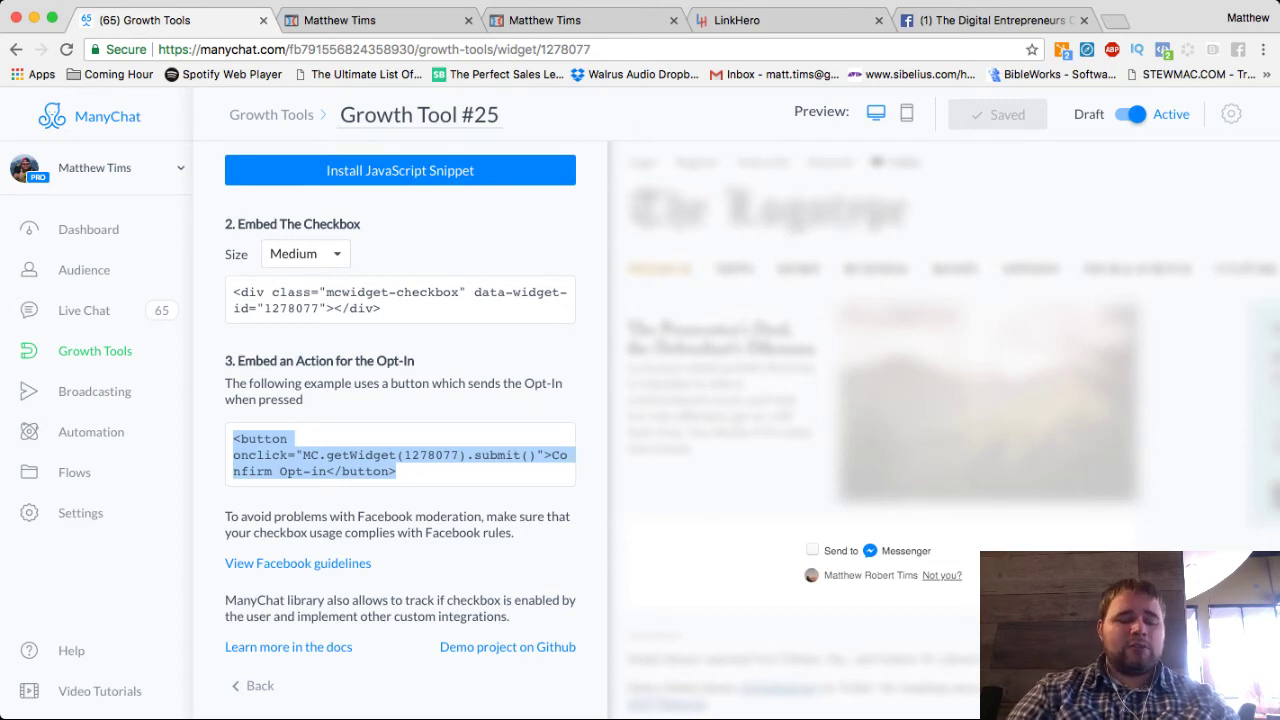
- Open the homepage's footer tracking code in ClickFunnels and highlight the second script block, from the widgetId function to its closing tag
key(ctrl+Tab)
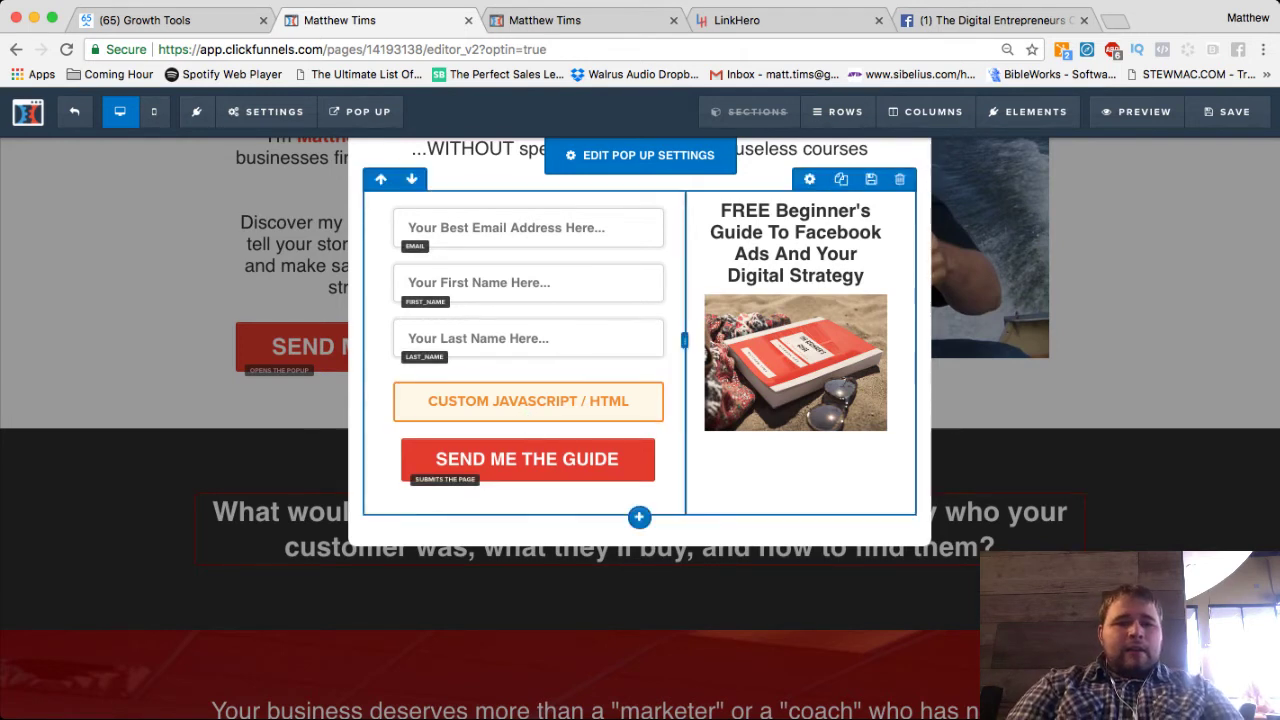
scroll(528, 367, up, 1)
mouse_move(268, 111)
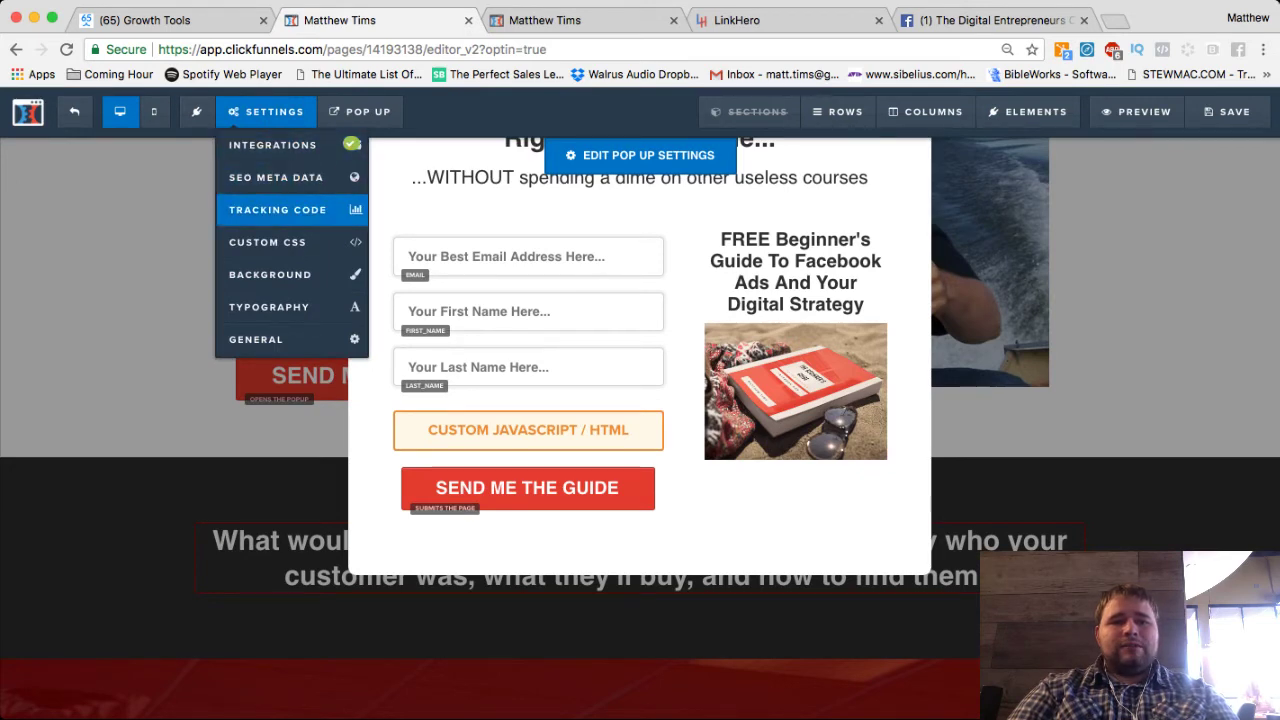
click(277, 209)
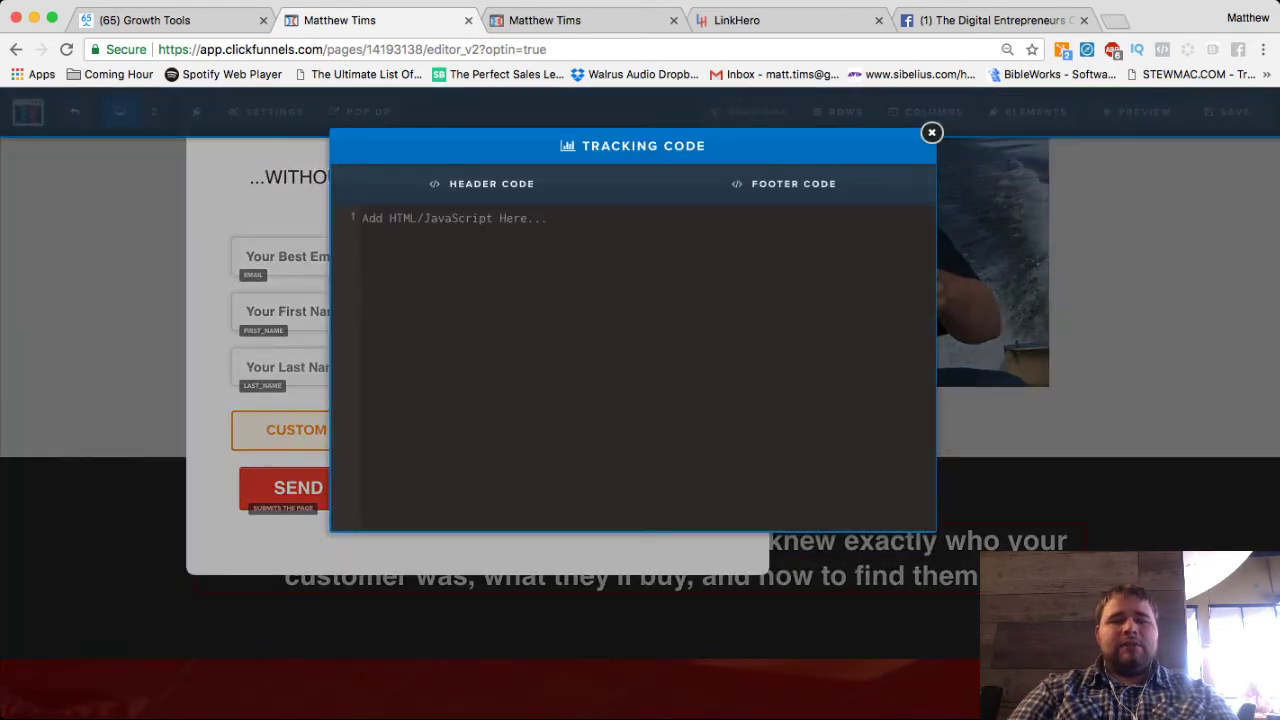
key(super+v)
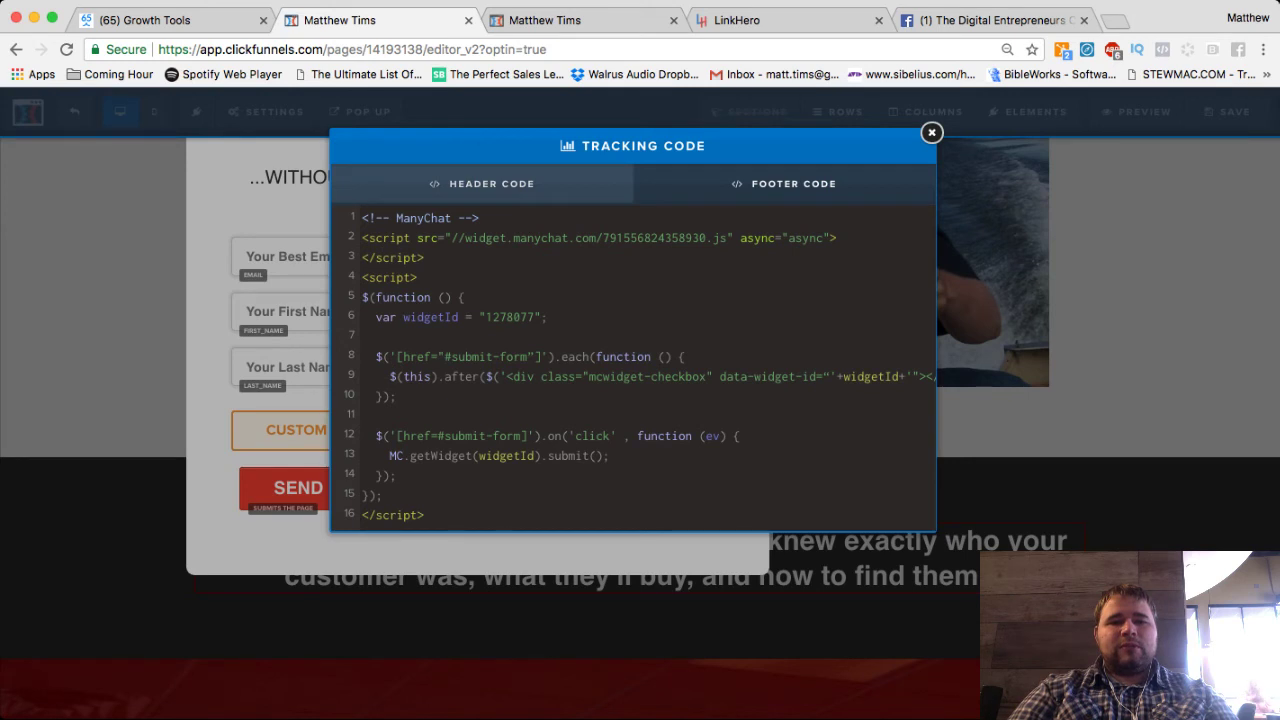
drag(362, 277, 424, 515)
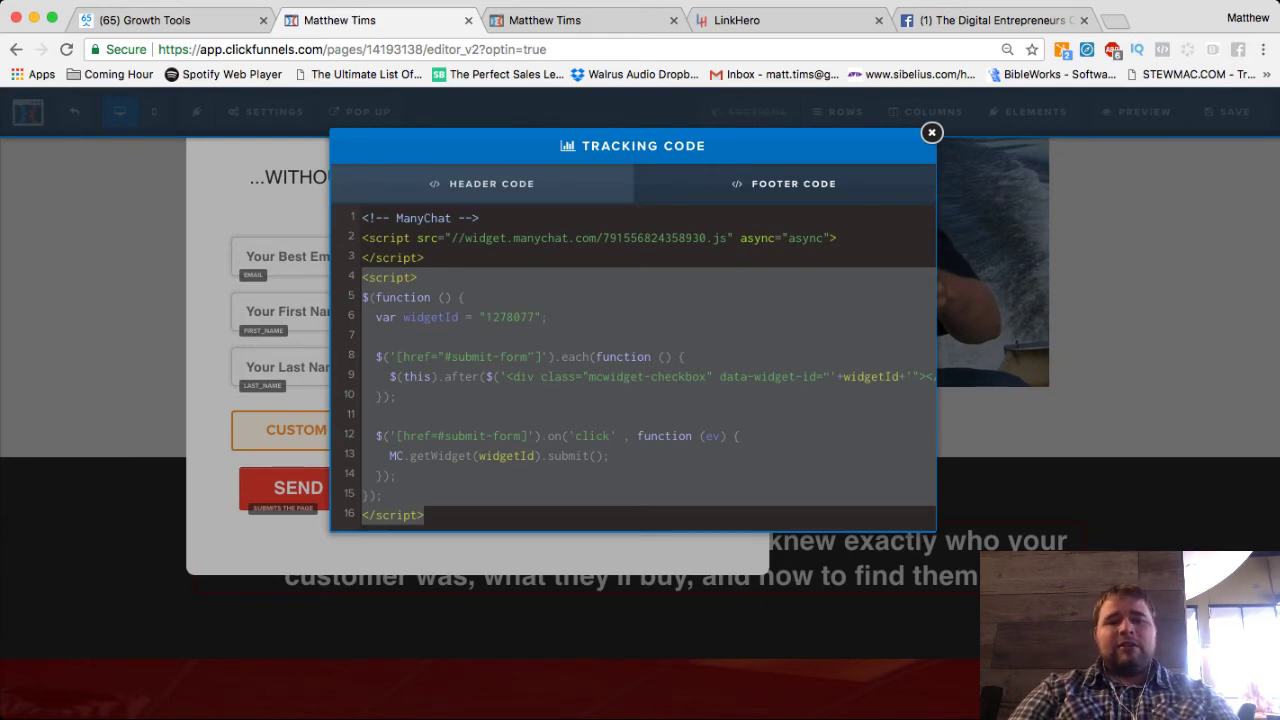
- Close the tracking code and look at the settings of the popup's Send Me The Guide button
click(931, 132)
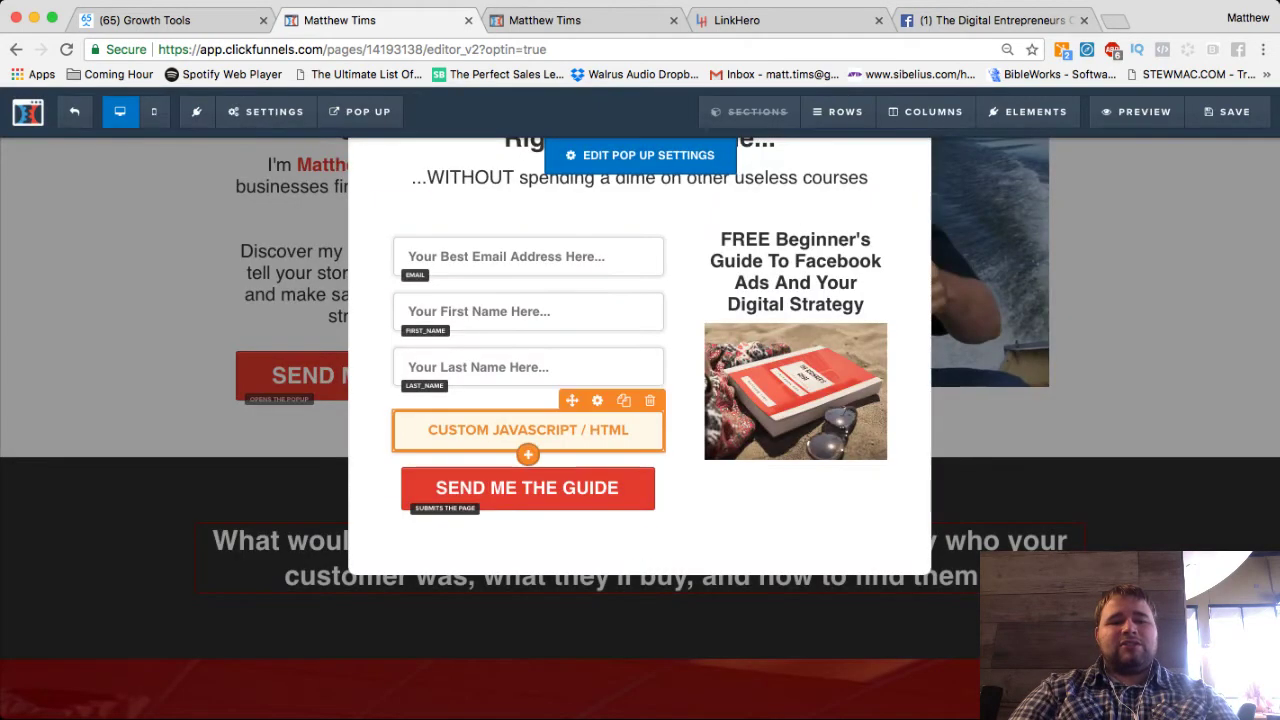
click(597, 455)
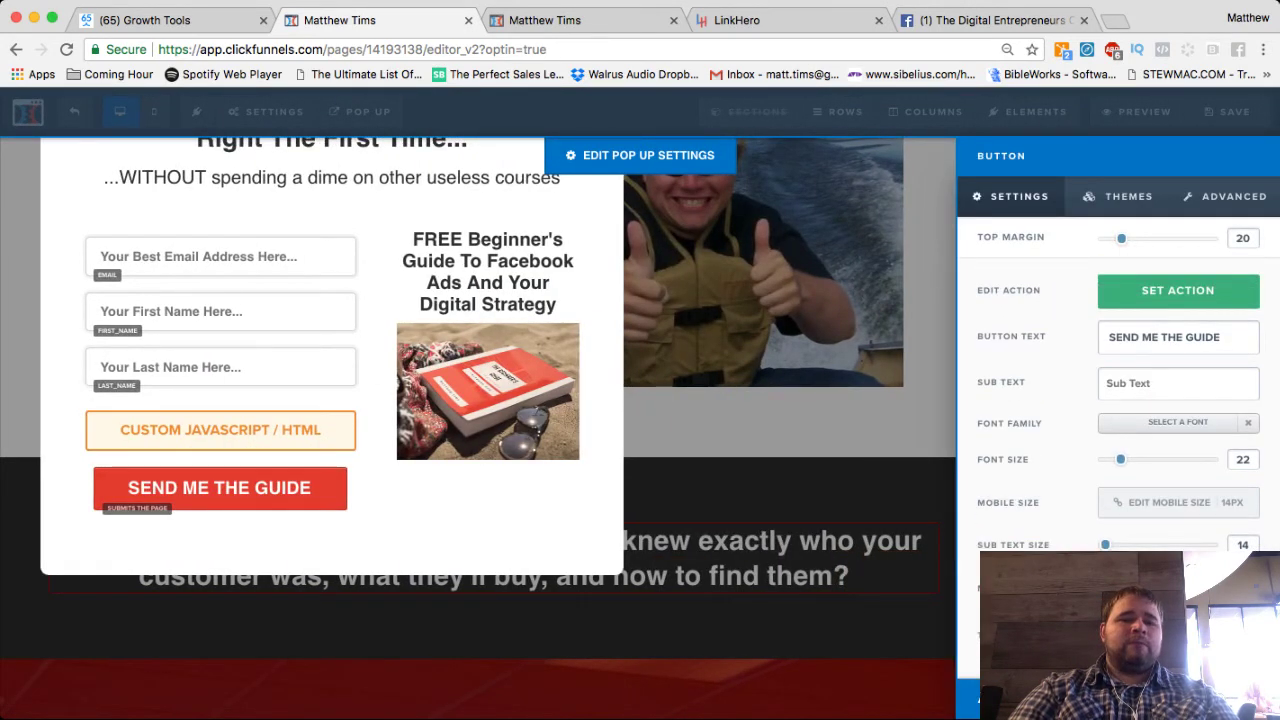
key(Escape)
- Test the live homepage popup by ticking Send to Messenger and submitting the form, and check the Messenger chat on Facebook
key(ctrl+Tab)
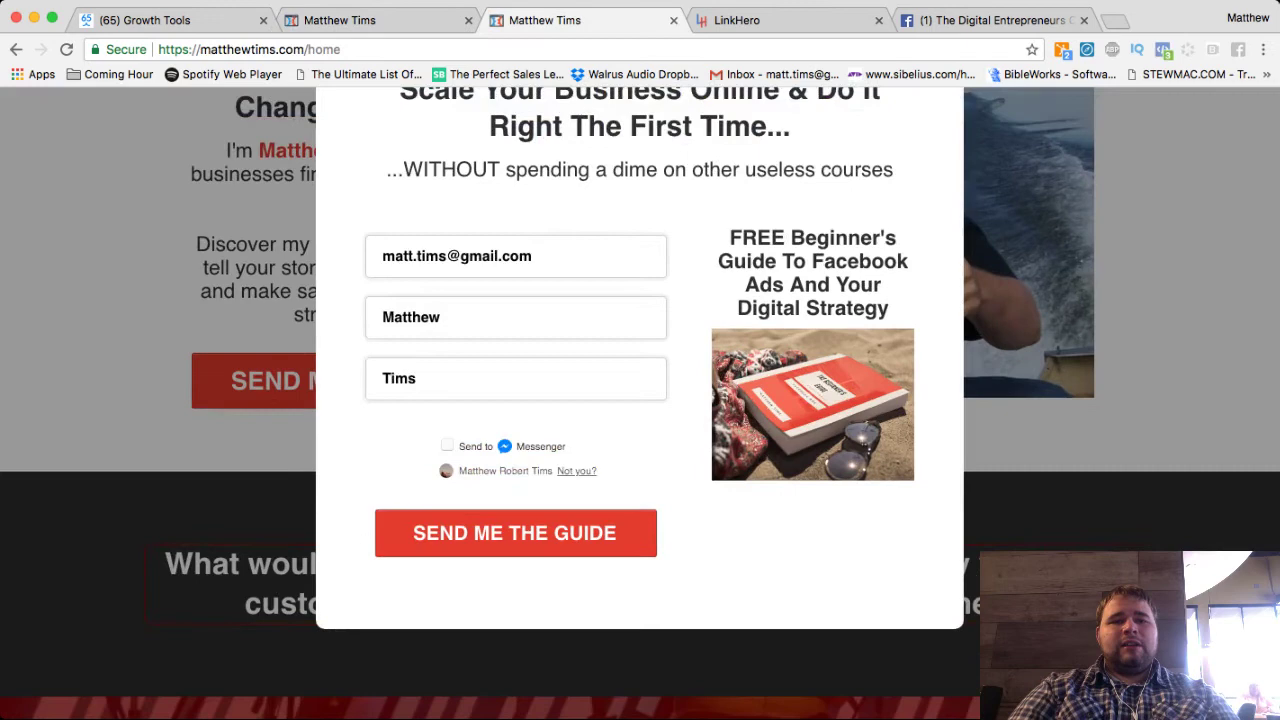
scroll(640, 360, up, 3)
scroll(640, 360, down, 3)
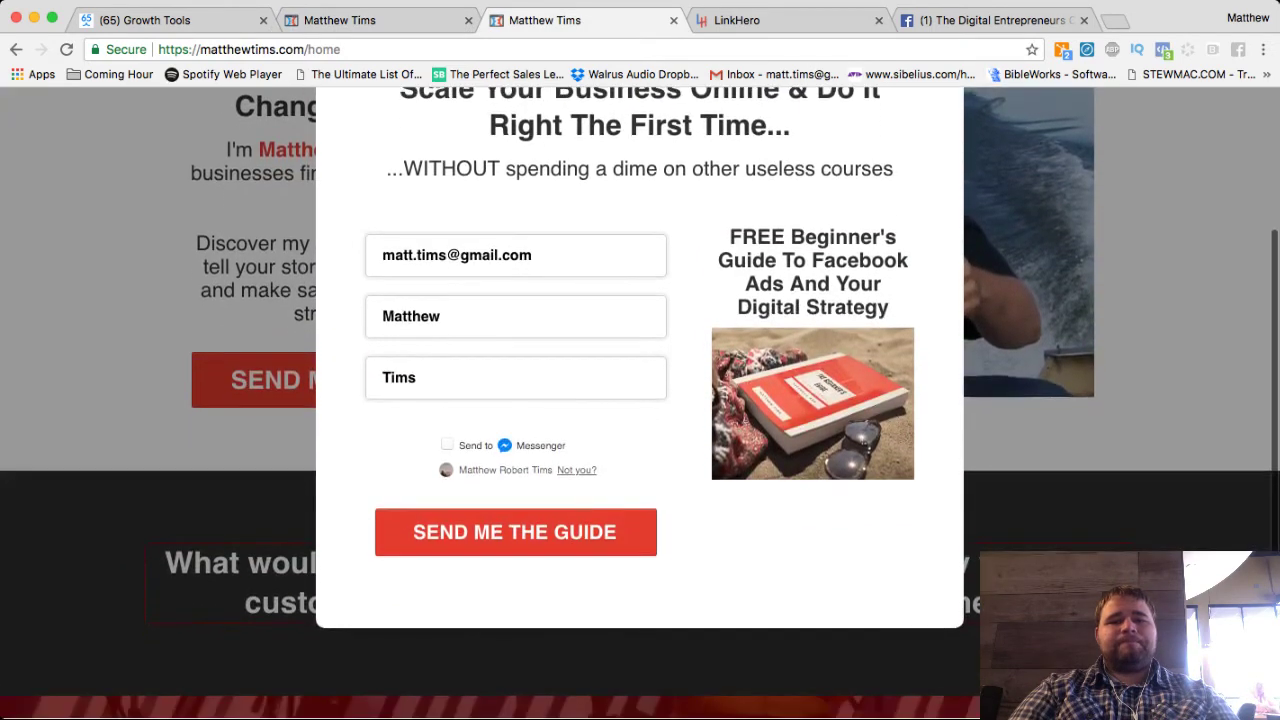
click(447, 445)
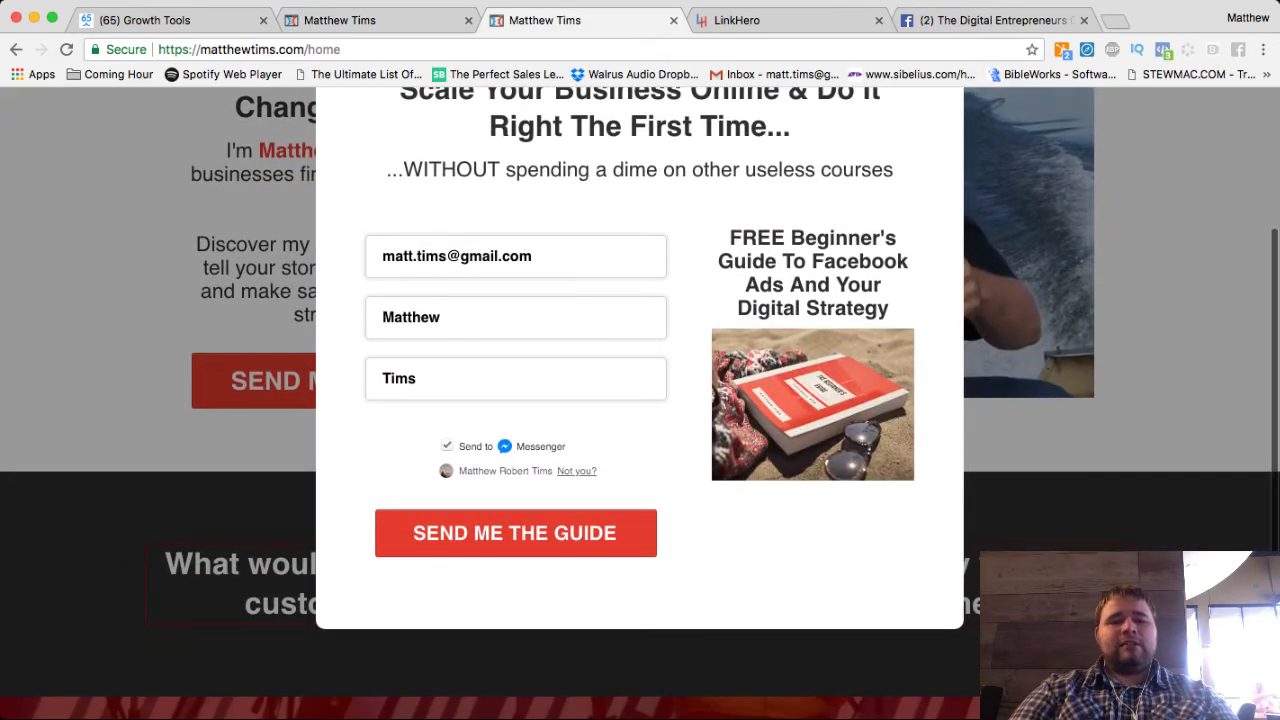
click(515, 532)
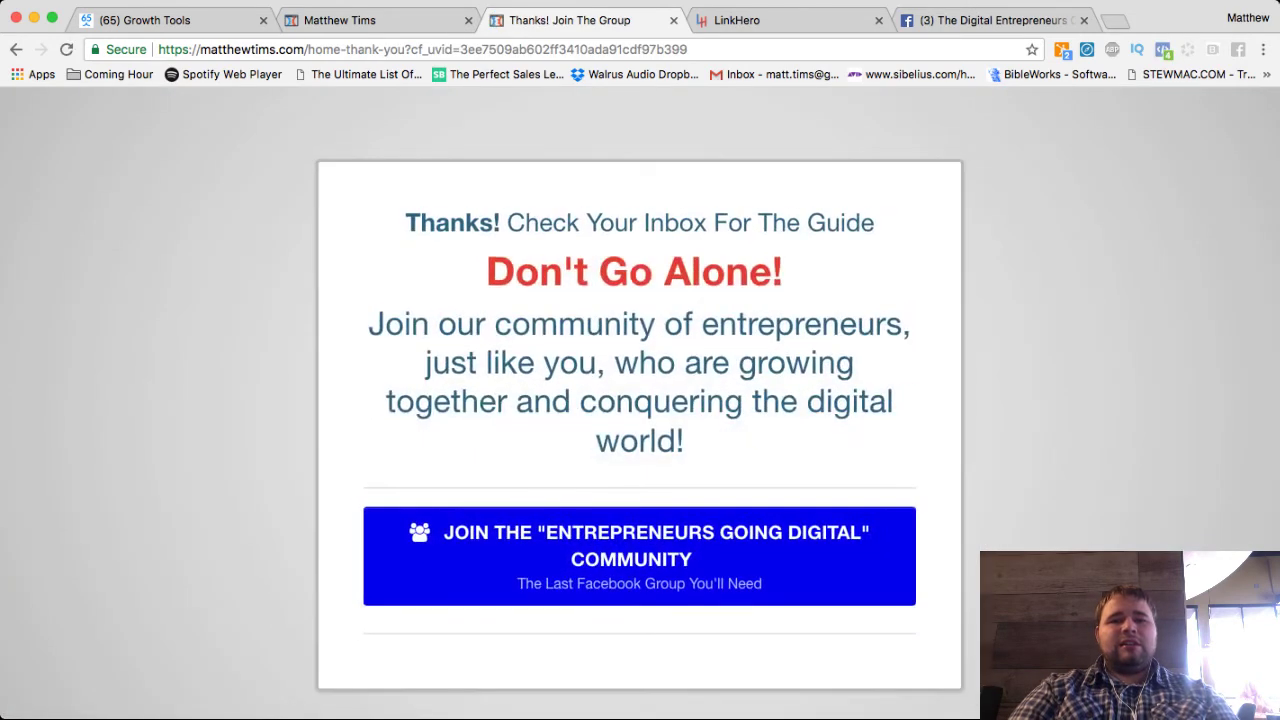
click(990, 20)
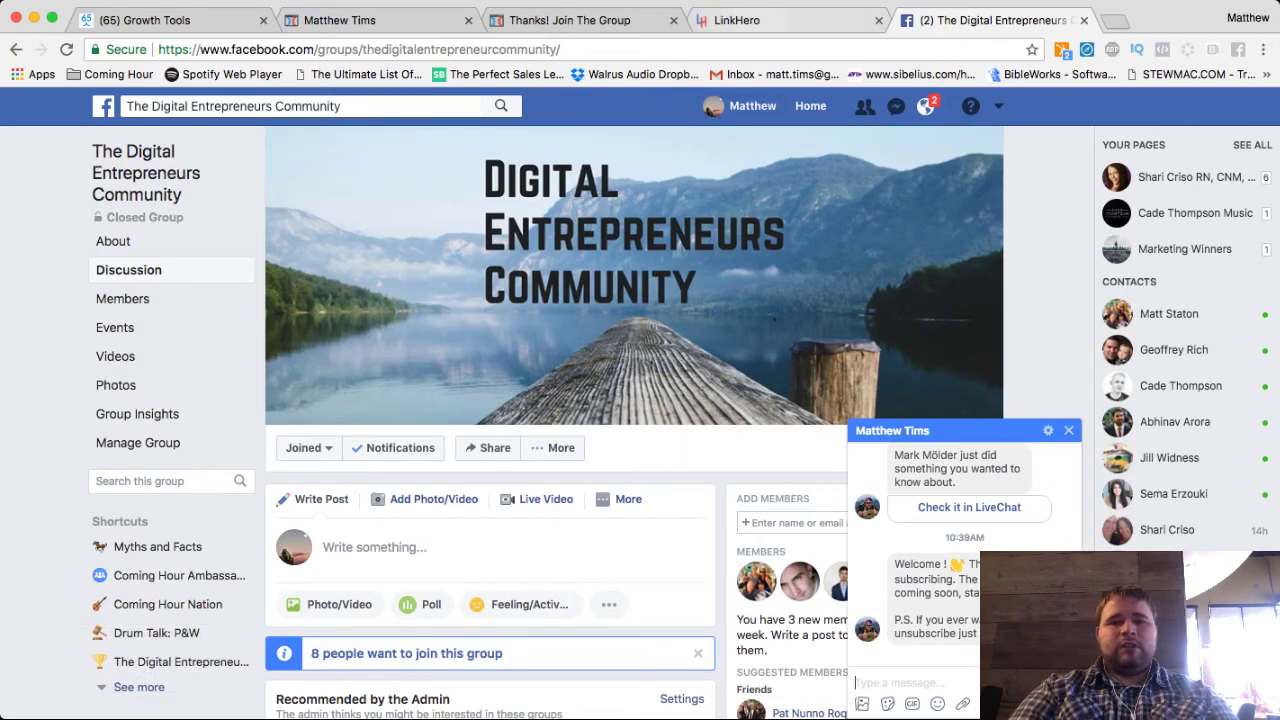
click(750, 20)
key(ctrl+shift+Tab)
key(ctrl+shift+Tab)
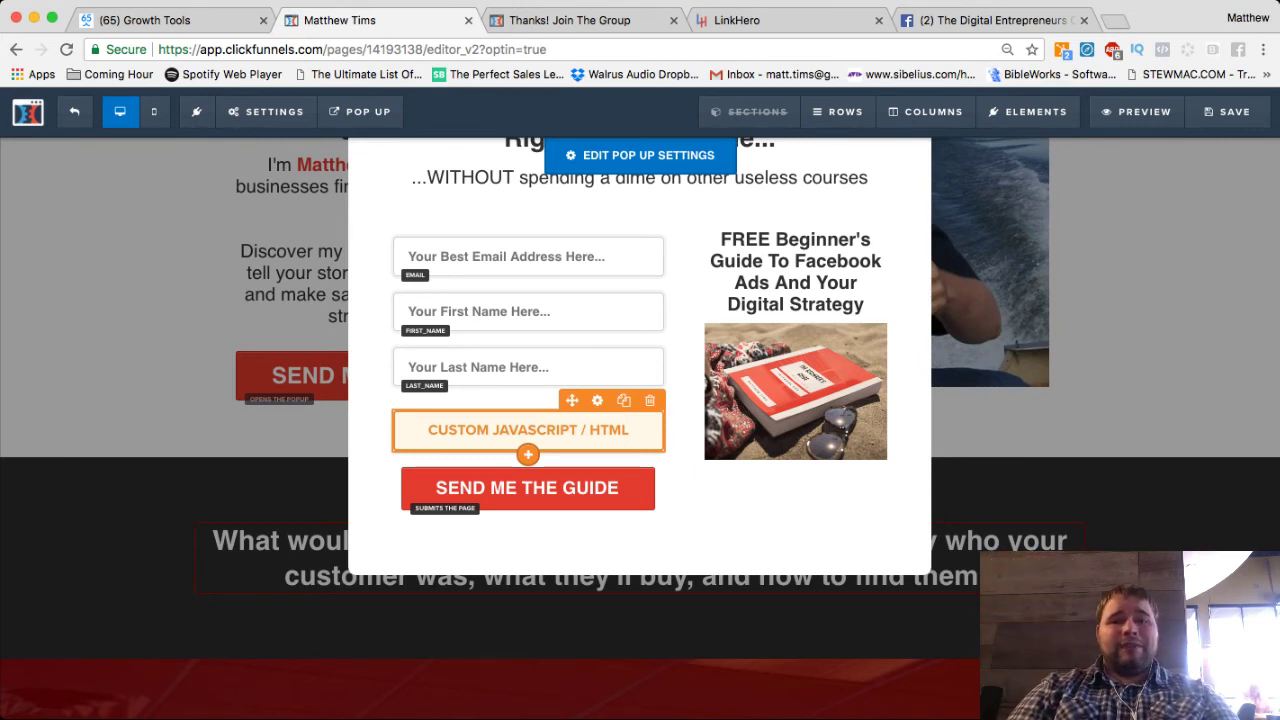
key(ctrl+Tab)
key(ctrl+Tab)
key(ctrl+Tab)
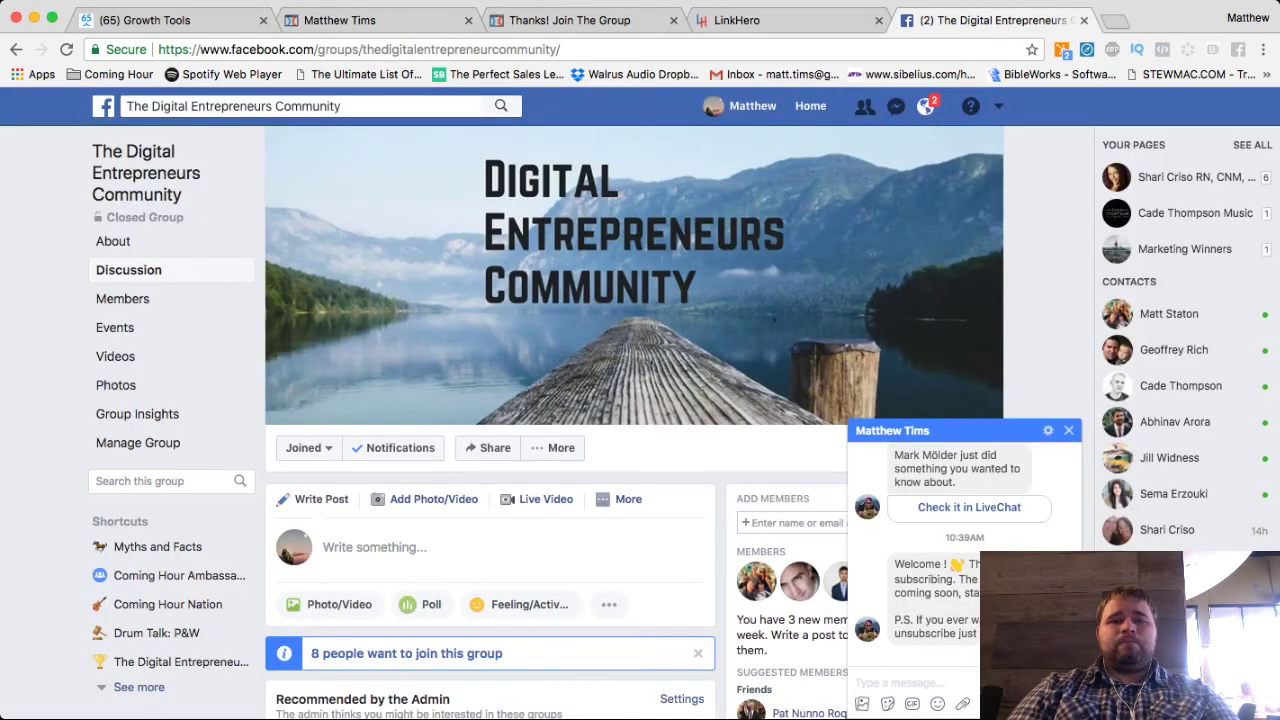
key(super+Tab)
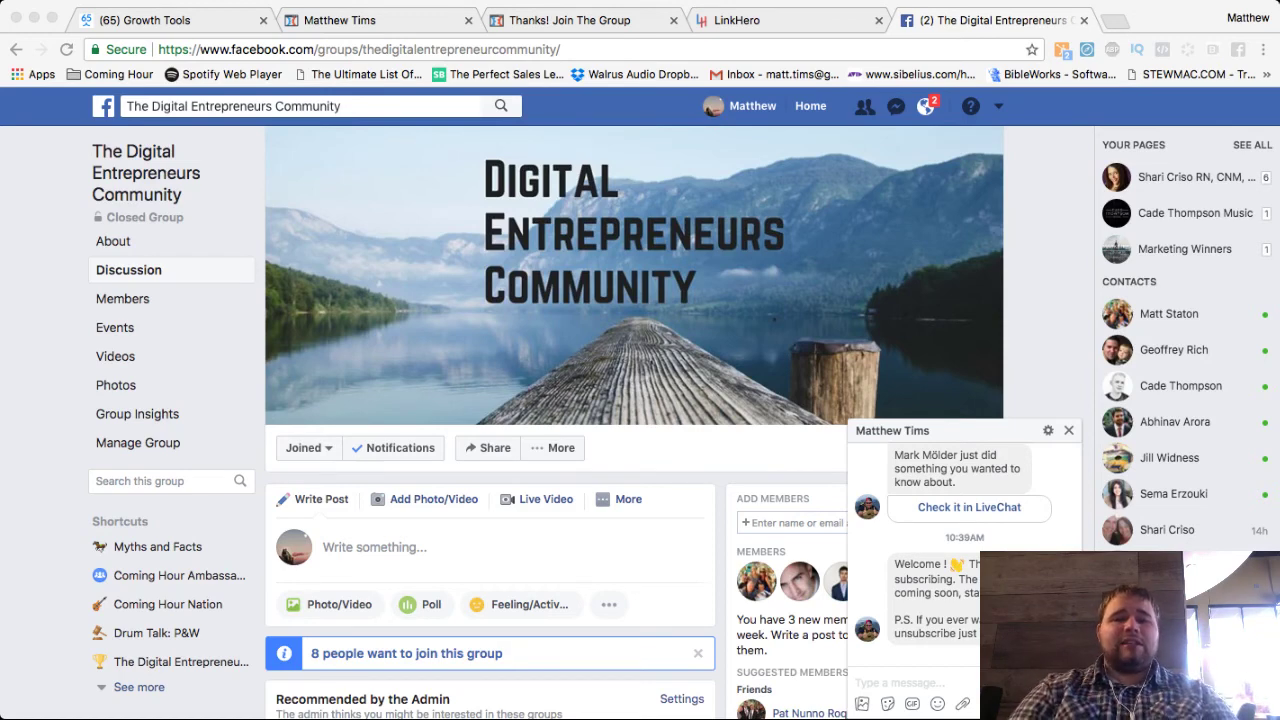
key(super+Tab)
key(ctrl+shift+Tab)
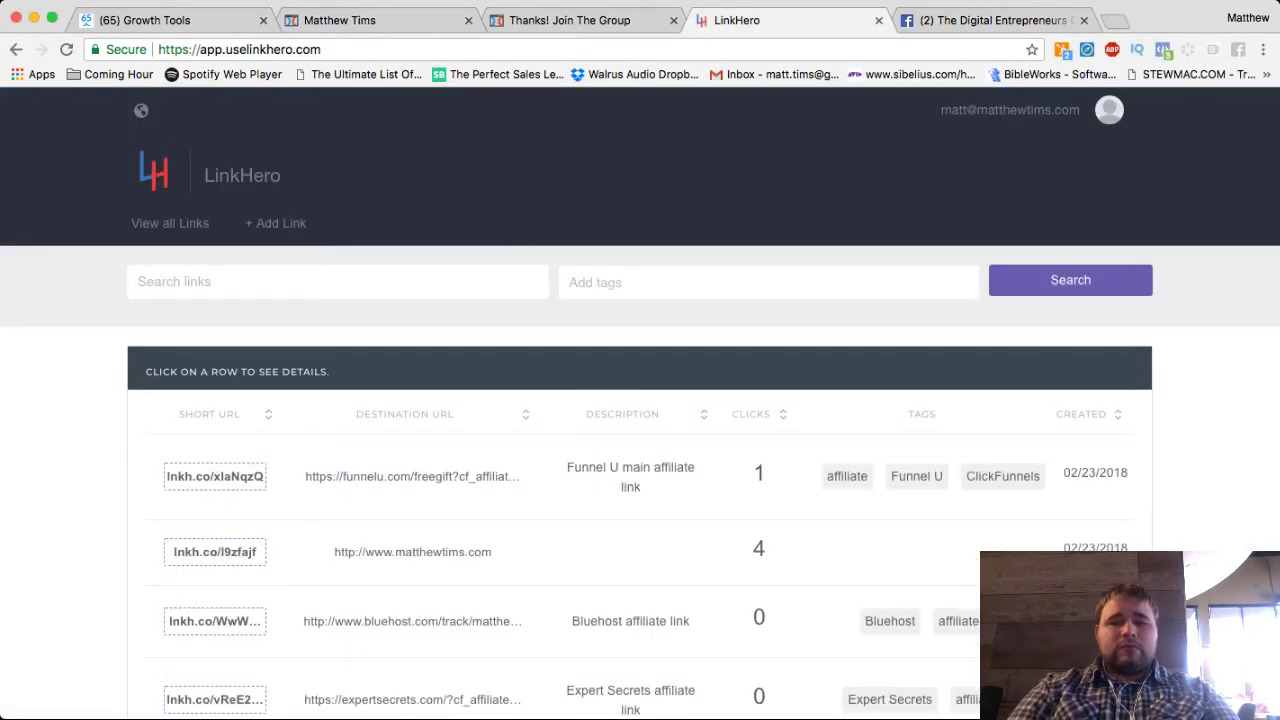
key(super+Tab)
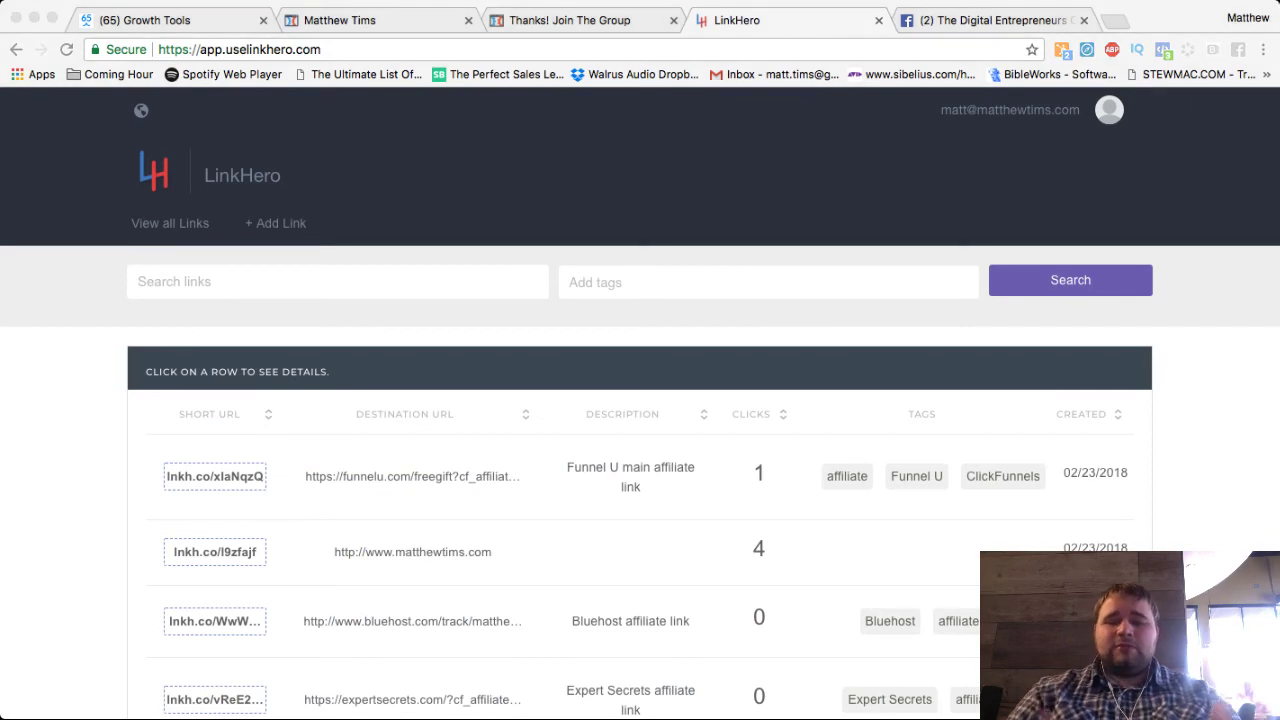